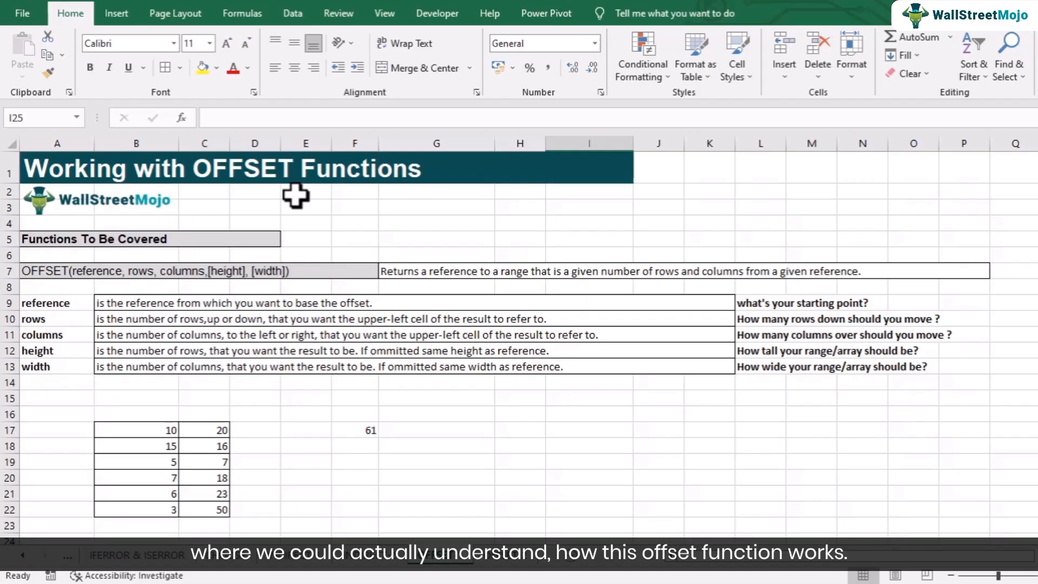
Step: Clear the existing SUM(OFFSET) formula from cell F17
left_click(359, 428)
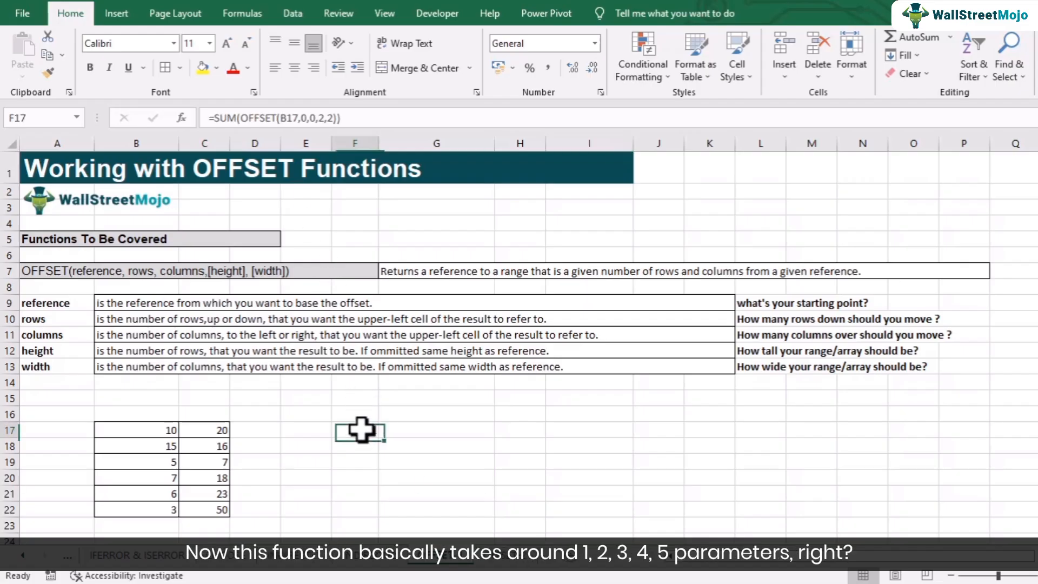
key("Delete")
left_click(414, 364)
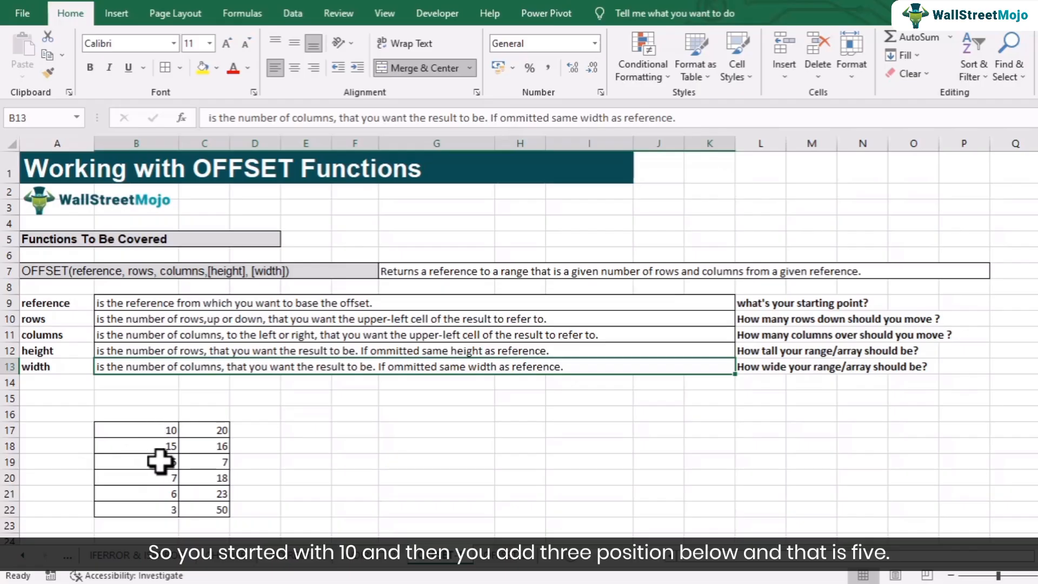
Step: Trace row and column moves from B17 through the sample table, down to B19, across to C17, and via B18 to C18
left_click(157, 431)
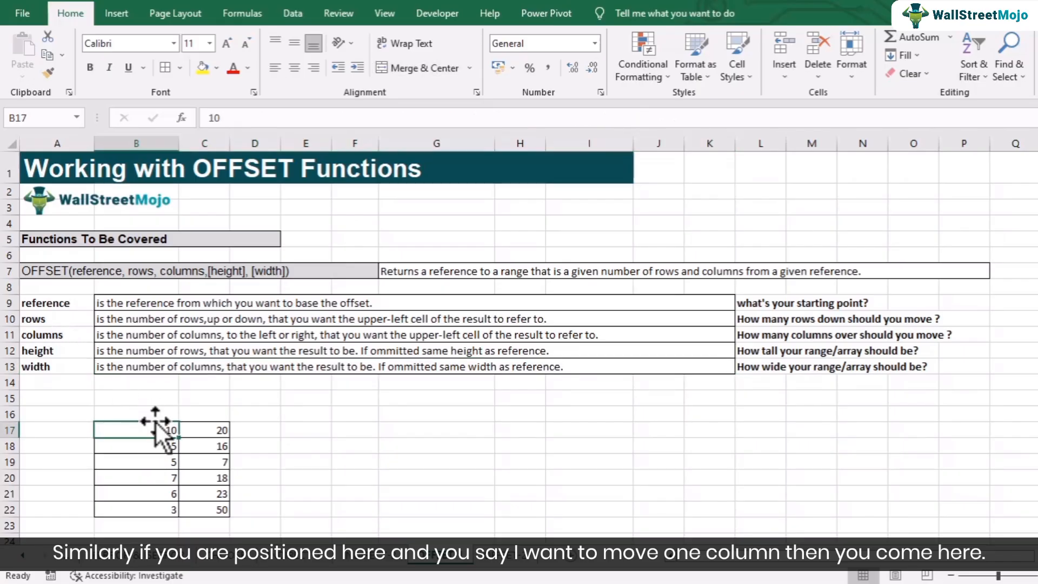
left_click(208, 431)
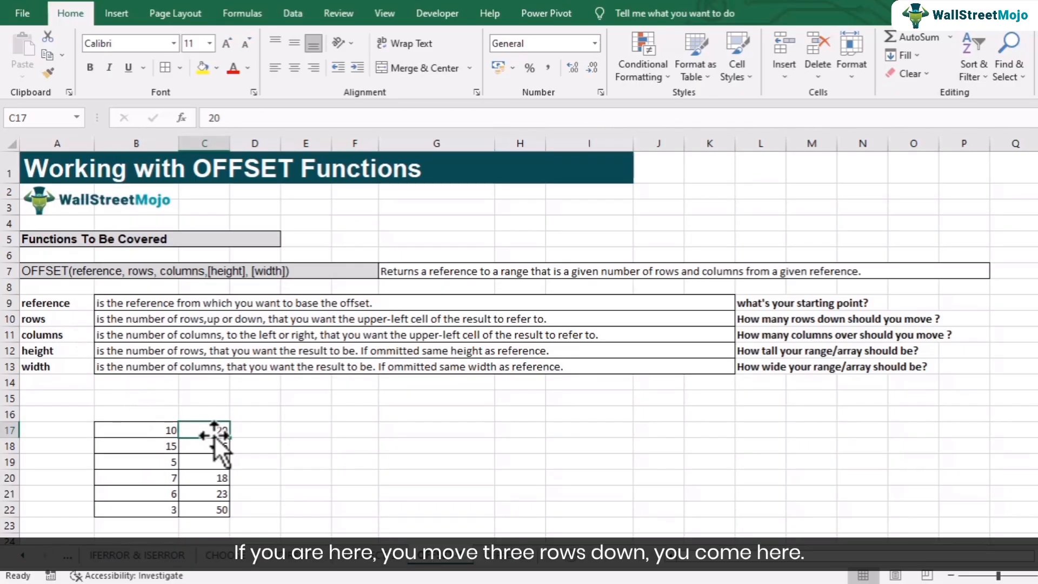
left_click(161, 429)
left_click(154, 448)
left_click(160, 462)
left_click(157, 432)
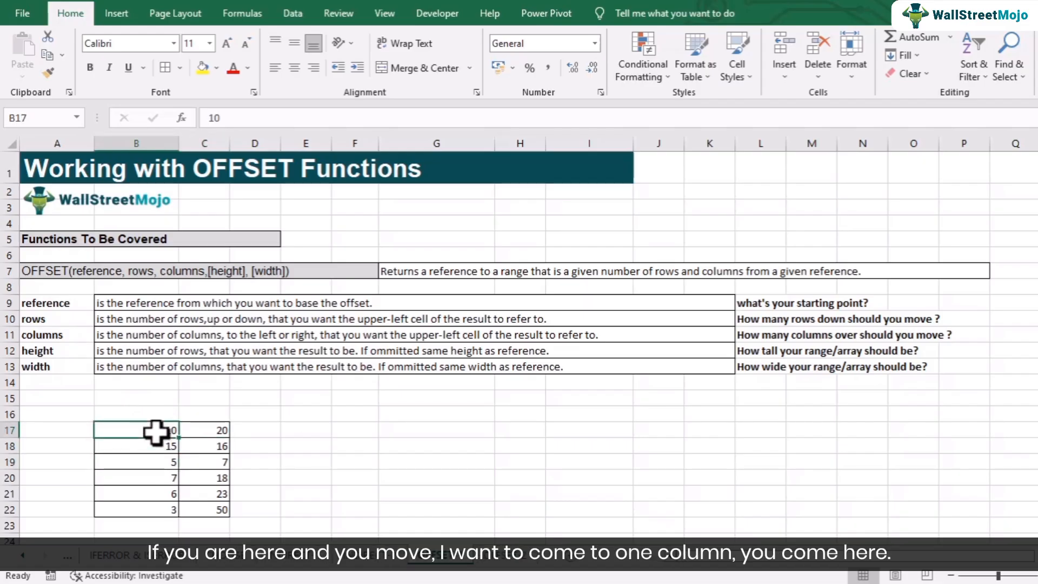
left_click(216, 430)
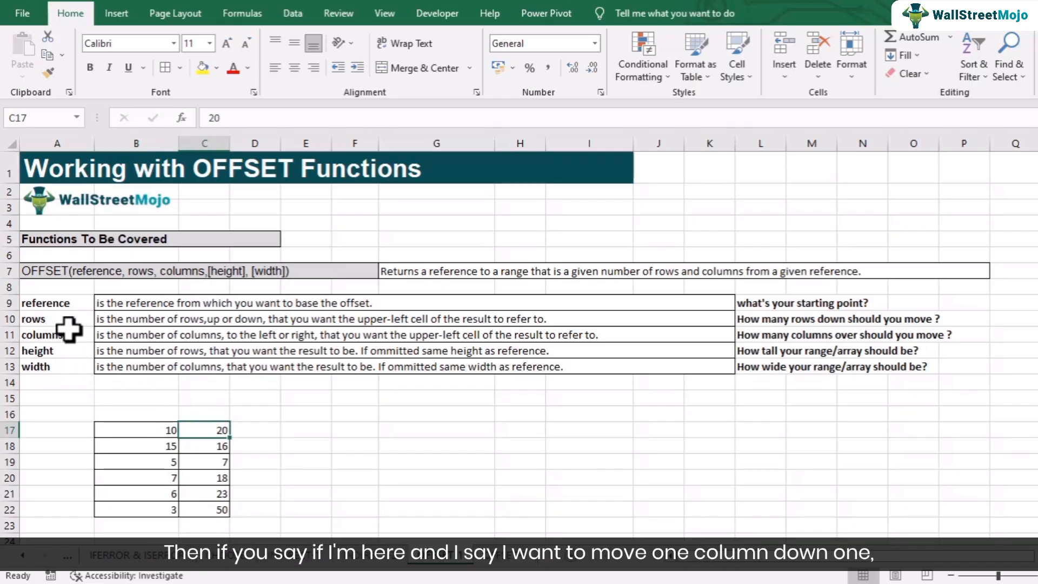
left_click(132, 425)
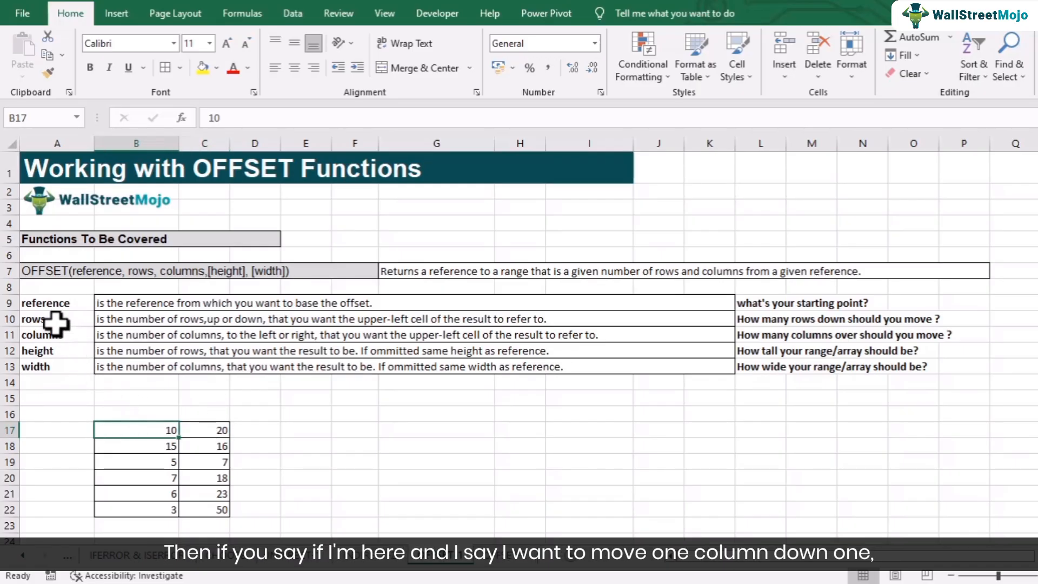
left_click(134, 448)
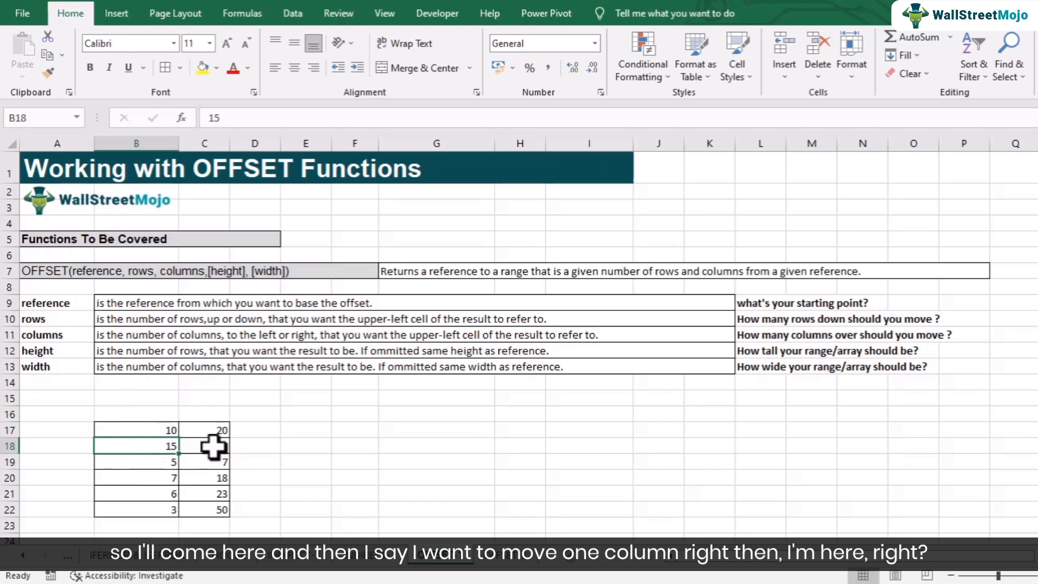
left_click(213, 447)
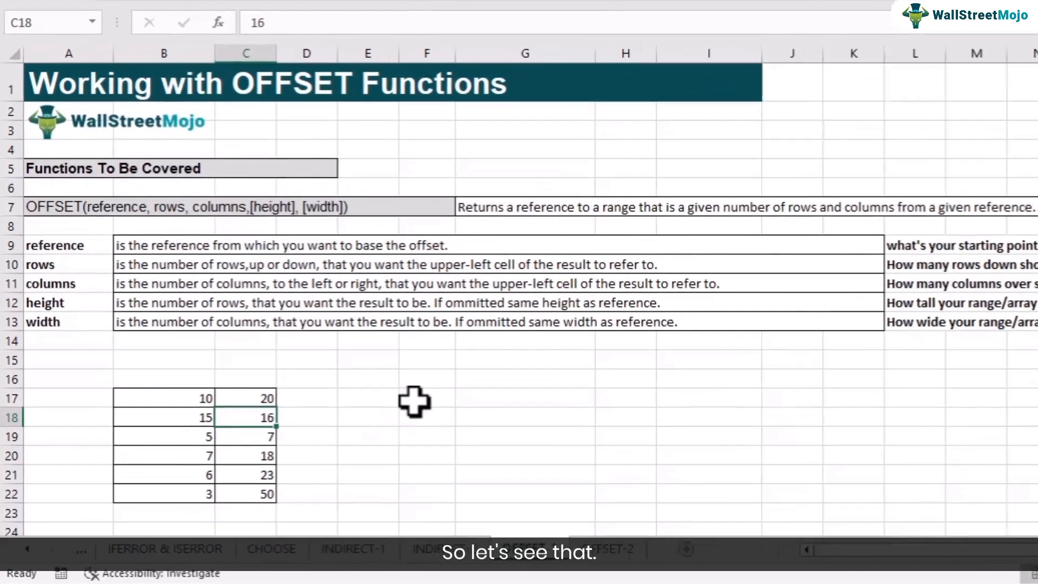
Step: Enter =OFFSET(B17,1,0) in cell F17 and compare its result with the cell one row below B17
left_click(344, 431)
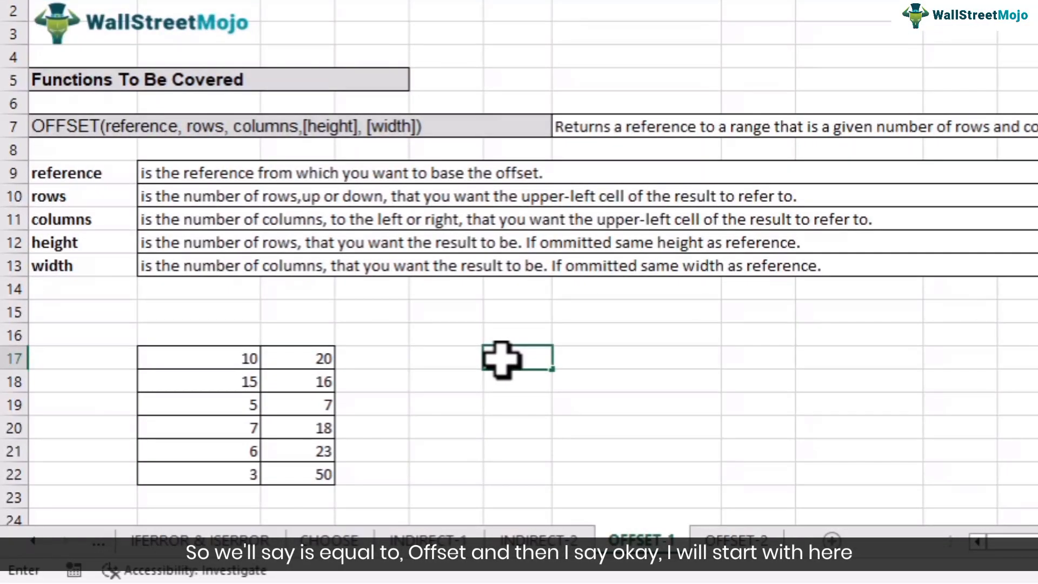
type("=OFFSET(")
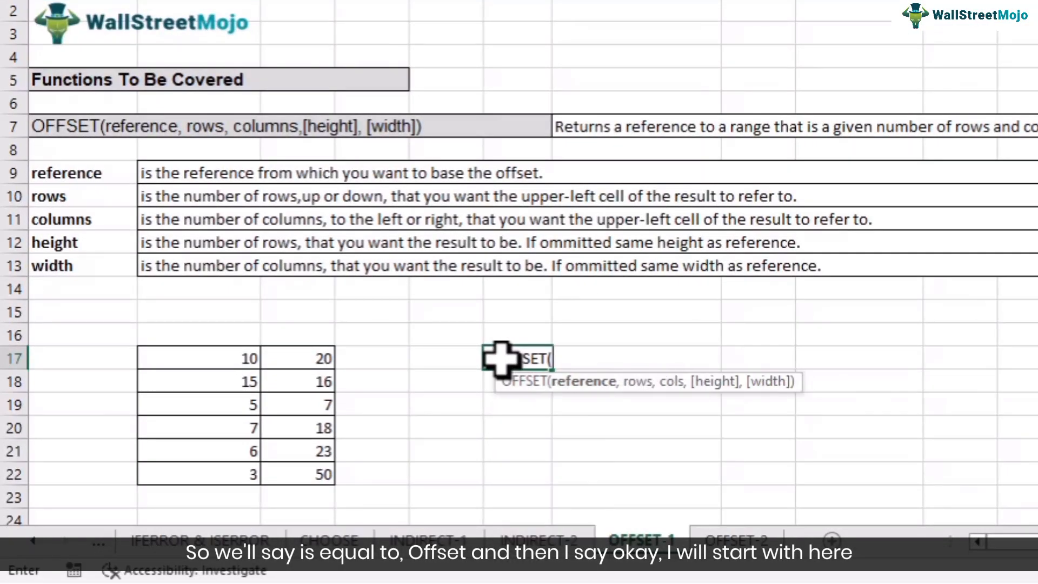
left_click(246, 359)
type(",1,")
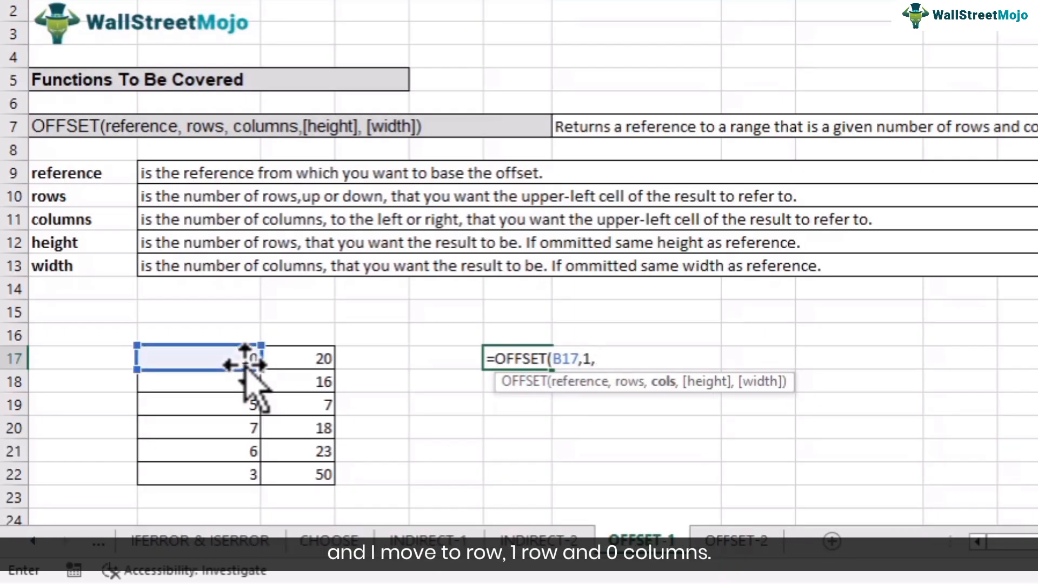
type("0)")
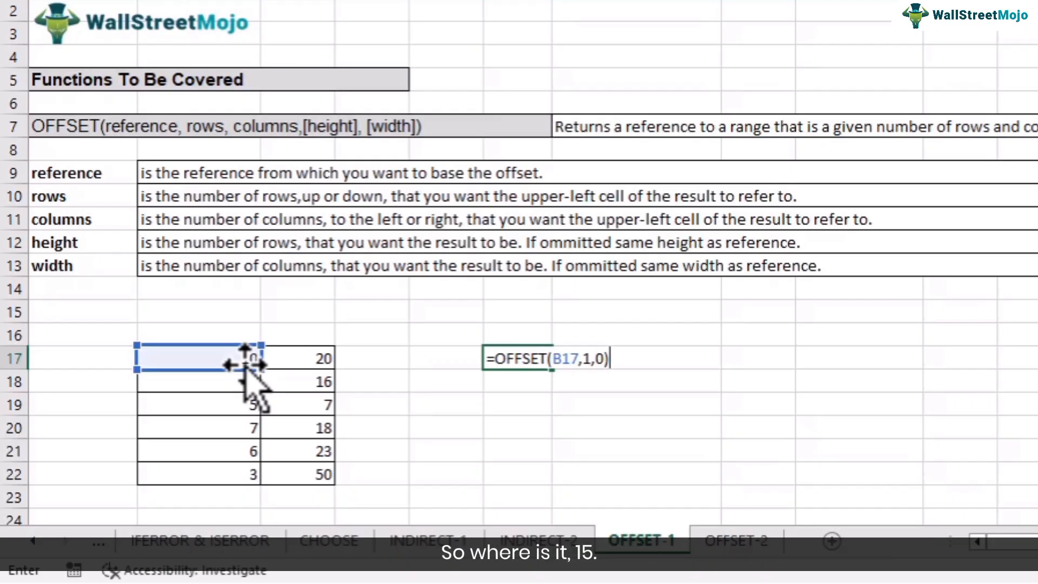
key("Return")
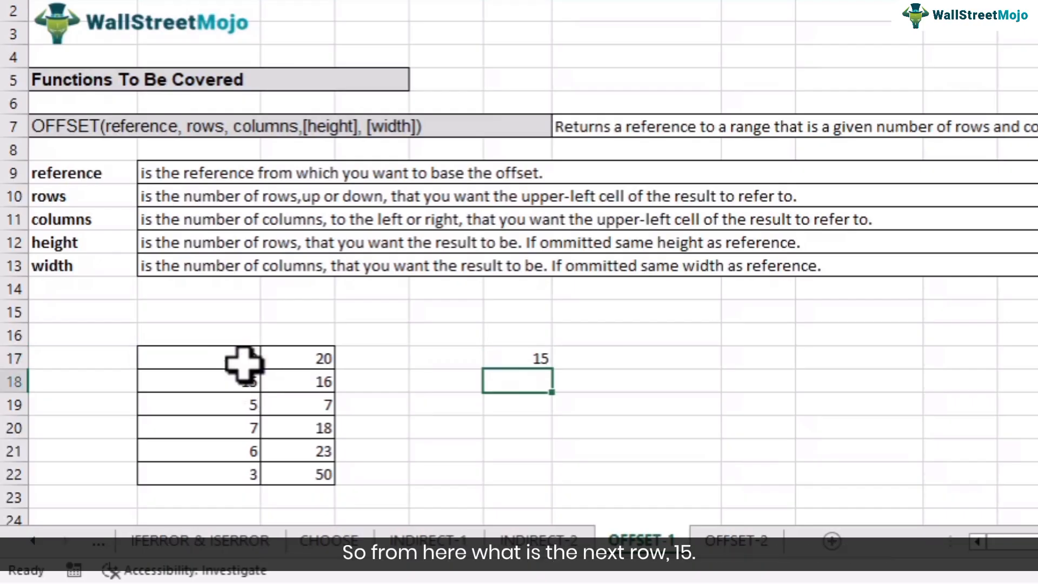
left_click(243, 362)
left_click(247, 385)
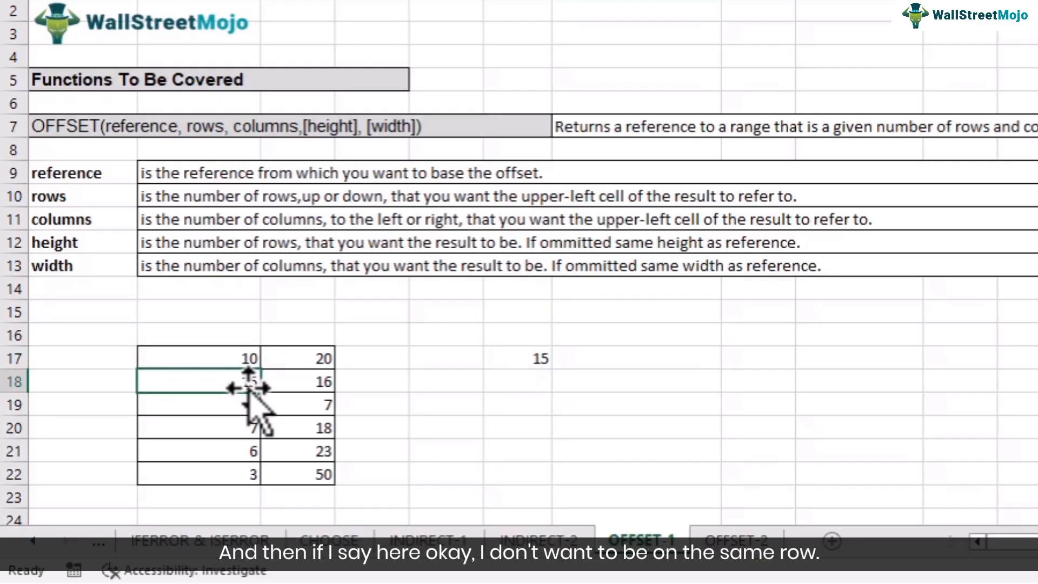
Step: Change the OFFSET formula in F17 to 0 rows and 1 column, giving =OFFSET(B17,0,1)
double_click(504, 359)
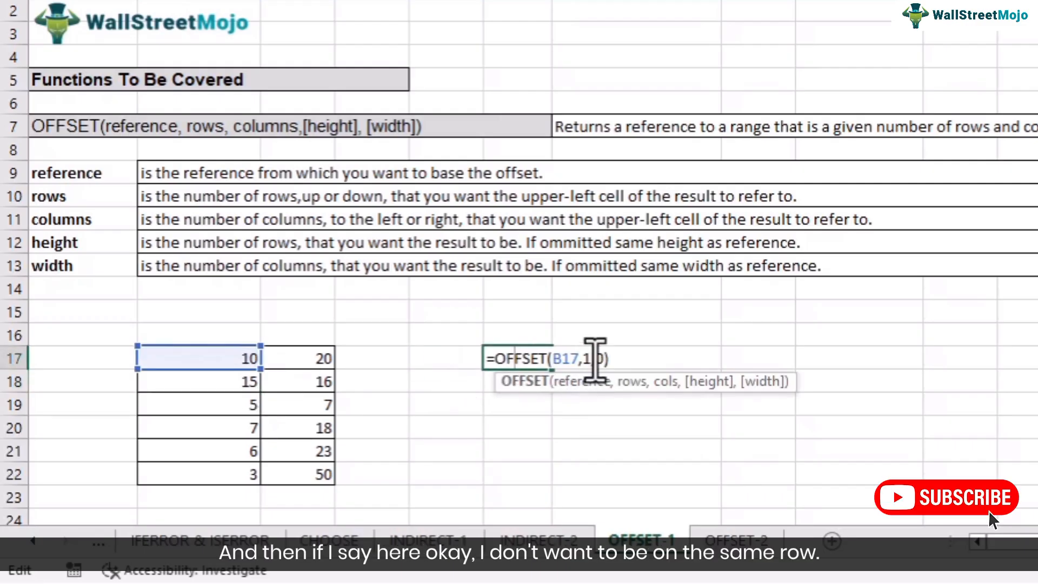
left_click(593, 358)
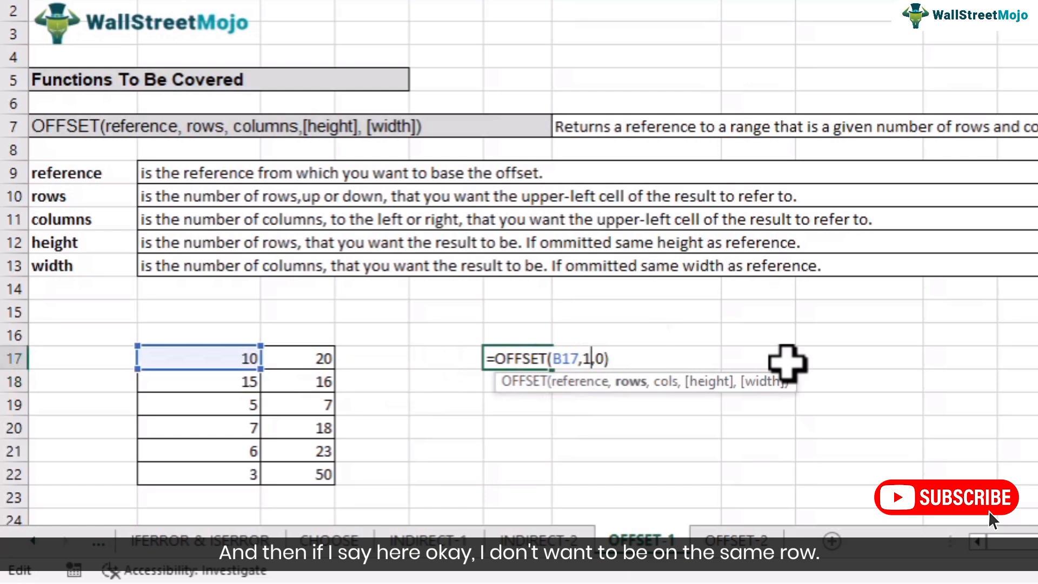
key("BackSpace")
type("0")
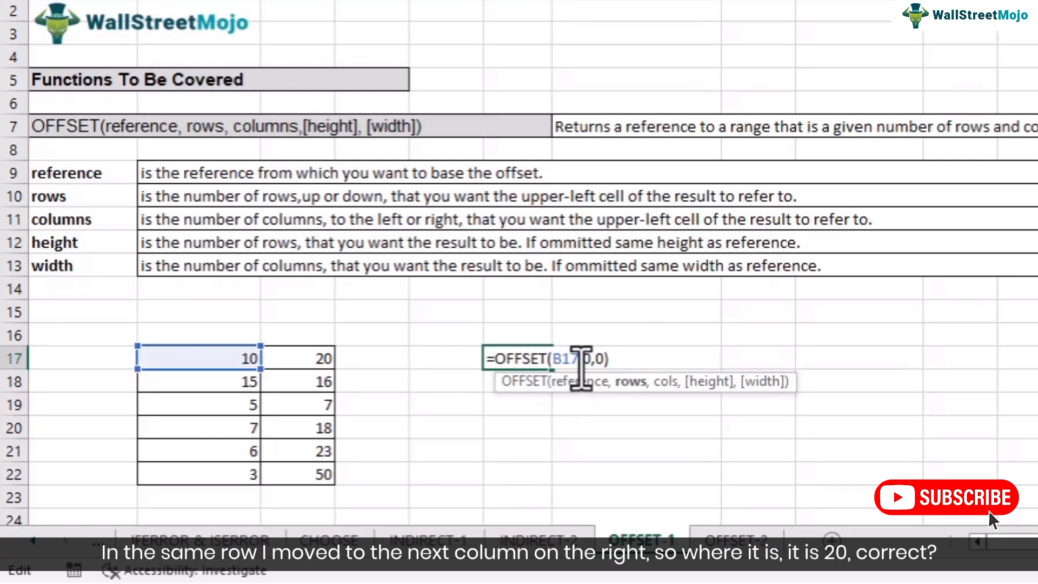
left_click(608, 359)
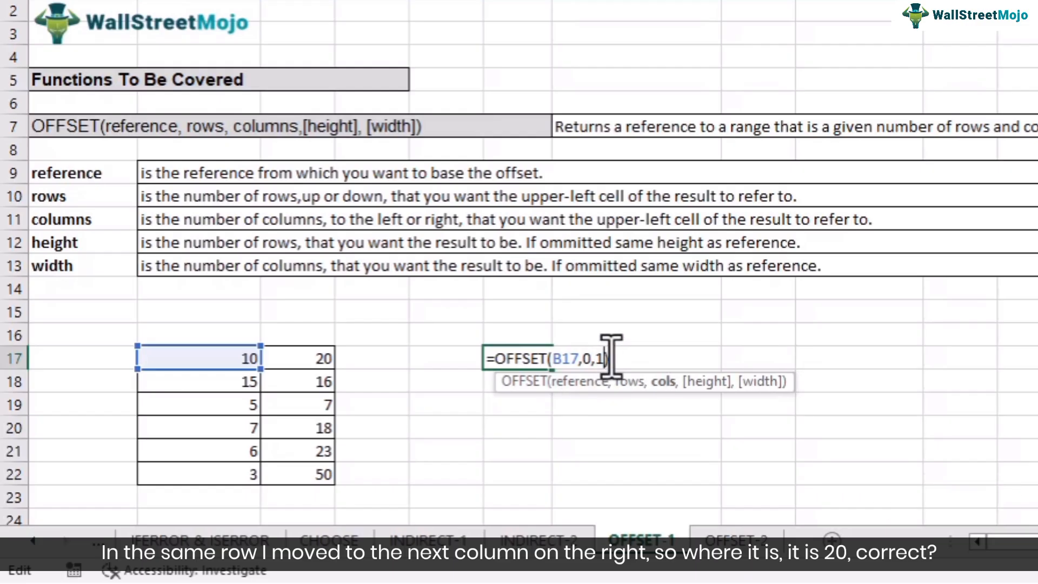
key("Return")
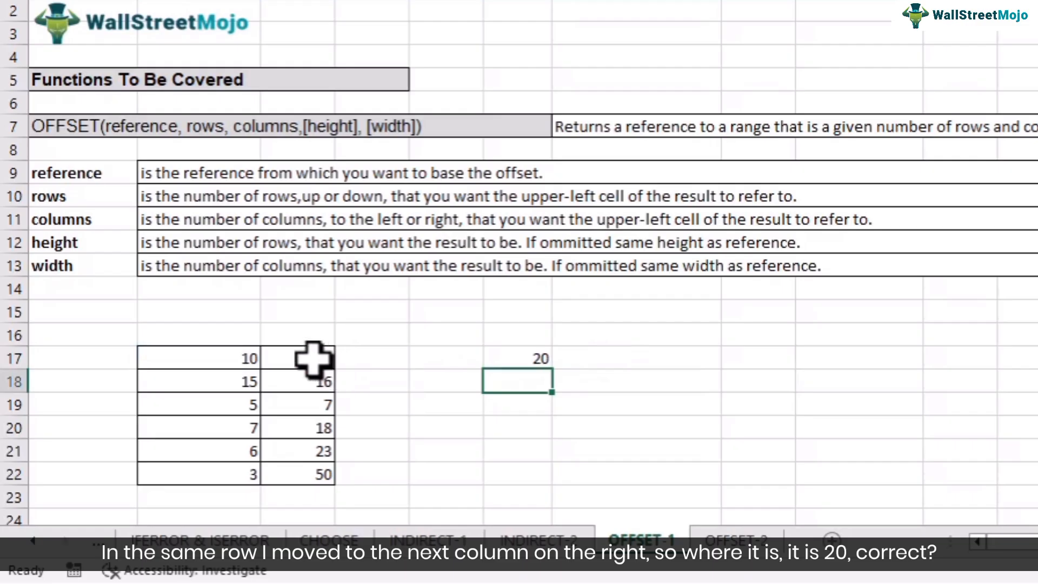
Step: Set the rows argument in F17 to 1 so the formula is =OFFSET(B17,1,1), and check it against C18
double_click(500, 358)
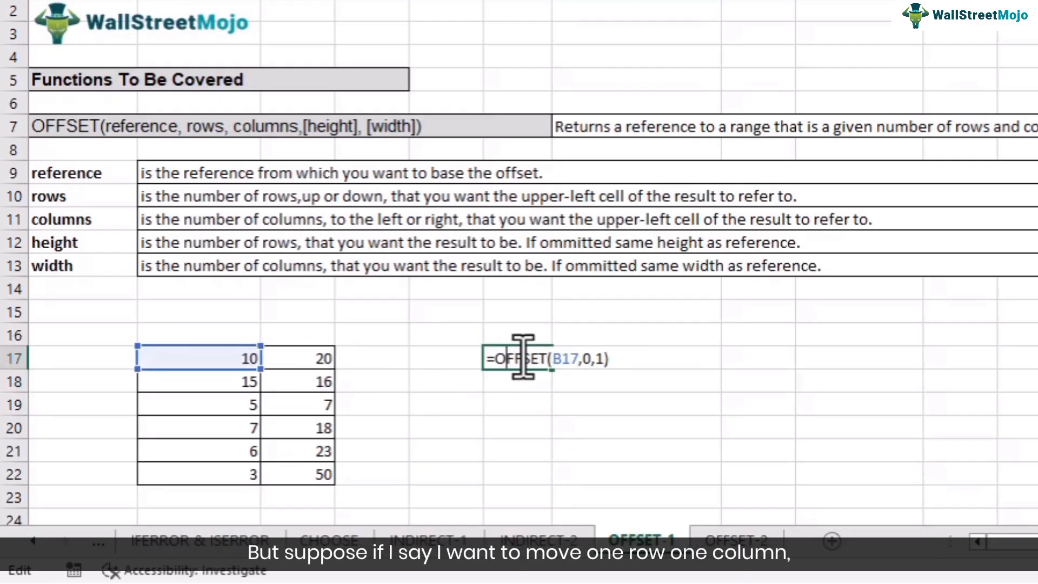
left_click(590, 359)
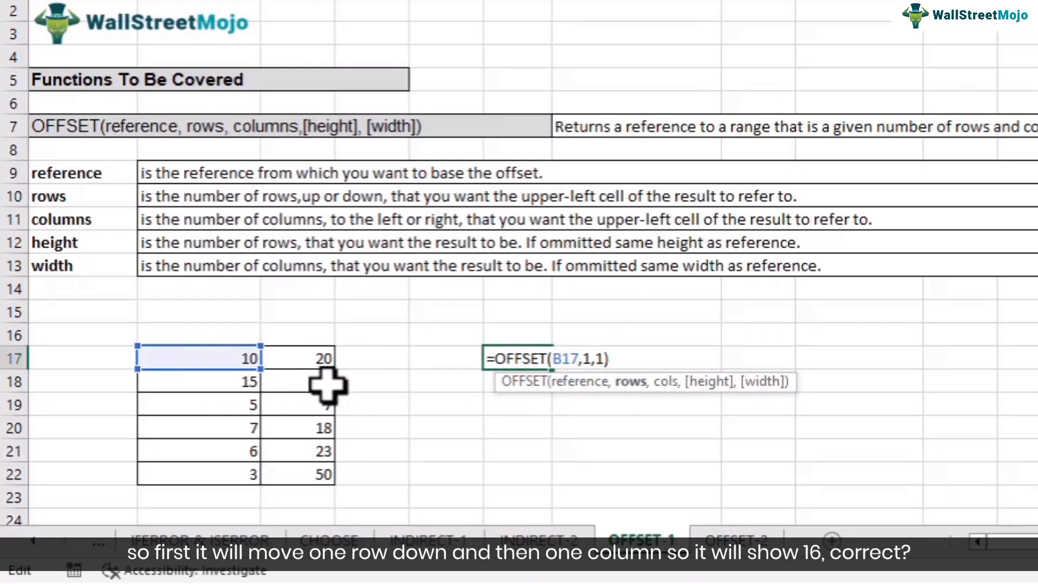
key("Return")
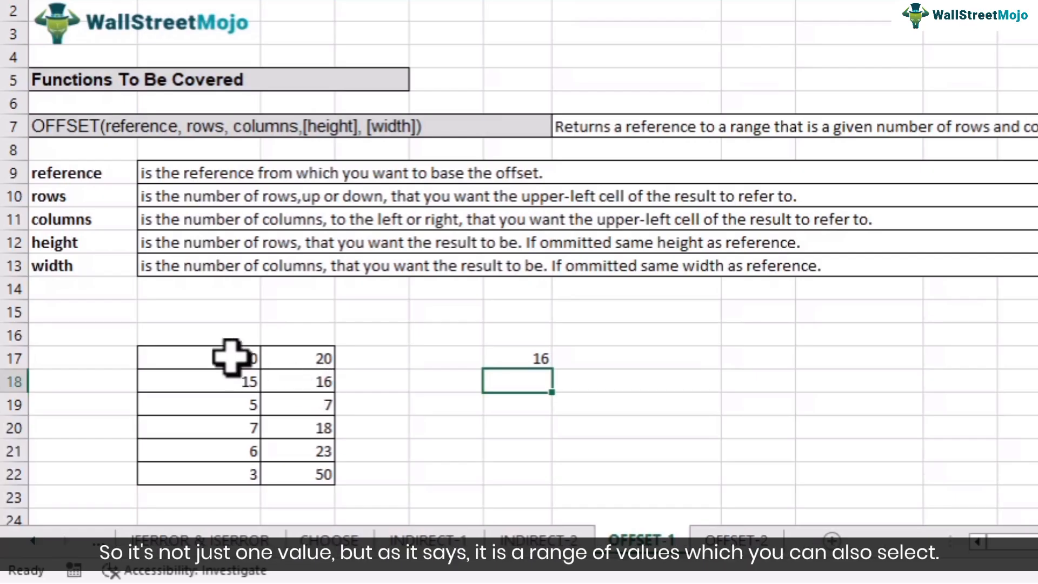
left_click(317, 381)
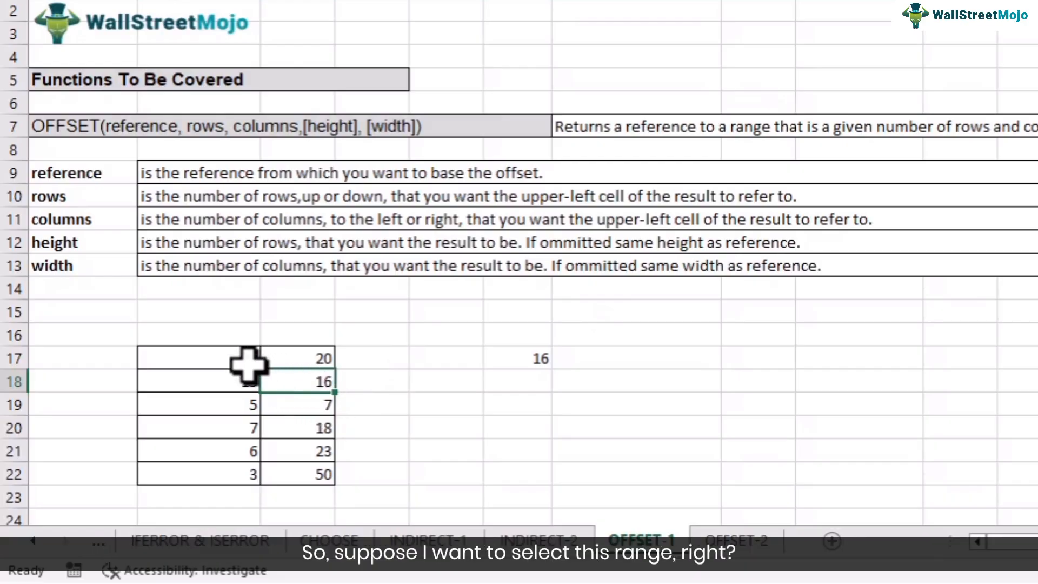
Step: Mark B17:C18 as the range to total, and wrap F17's OFFSET in SUM with its rows and columns arguments set to 0
left_click_drag(244, 361, 304, 382)
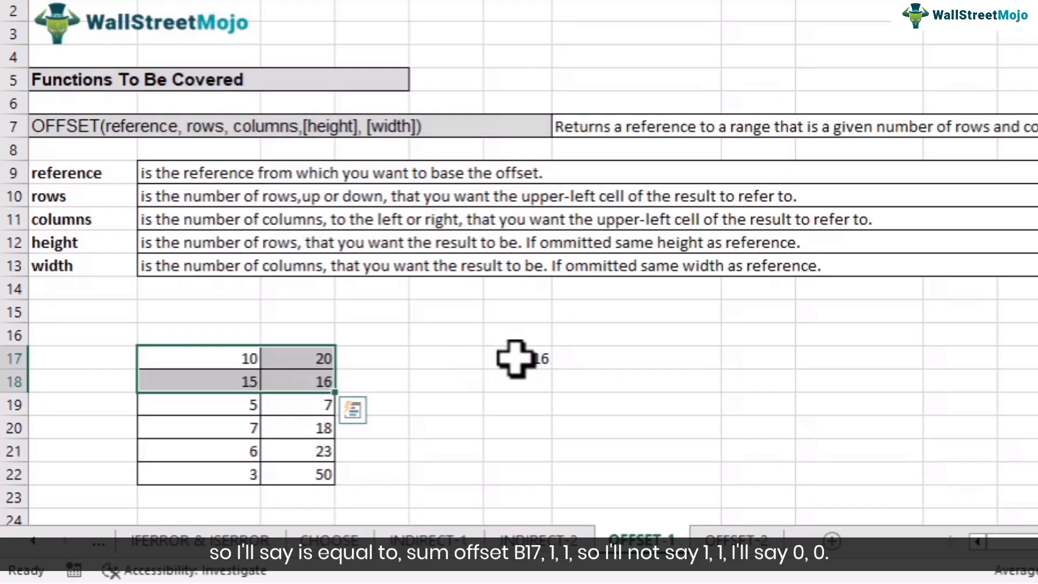
double_click(516, 358)
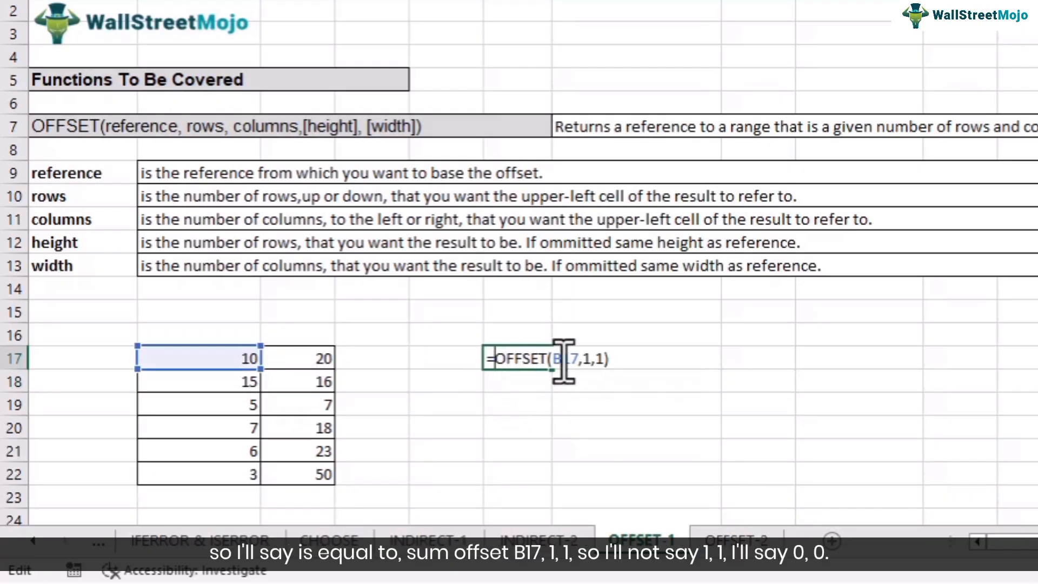
type("sum")
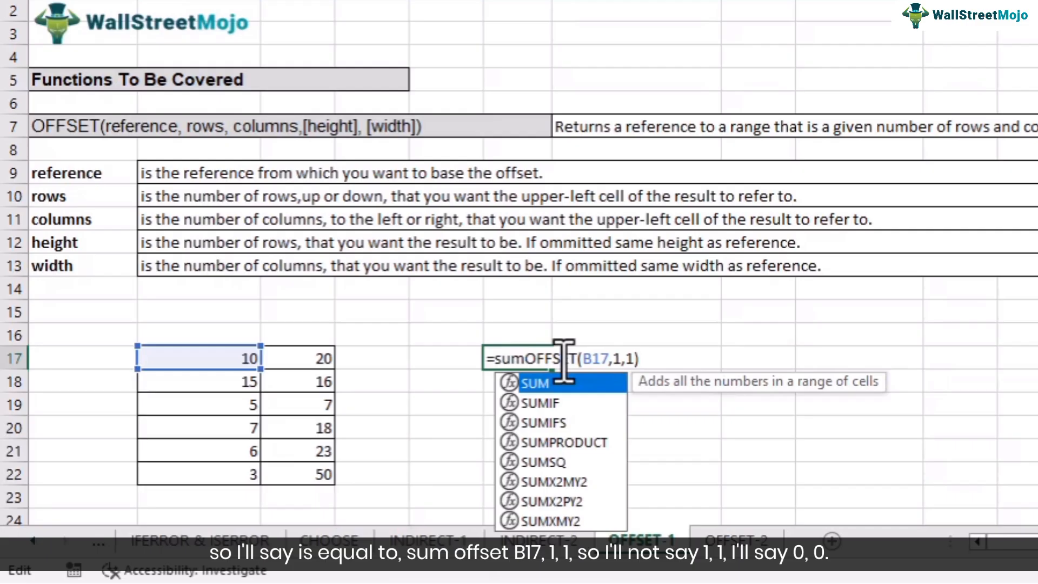
type("(")
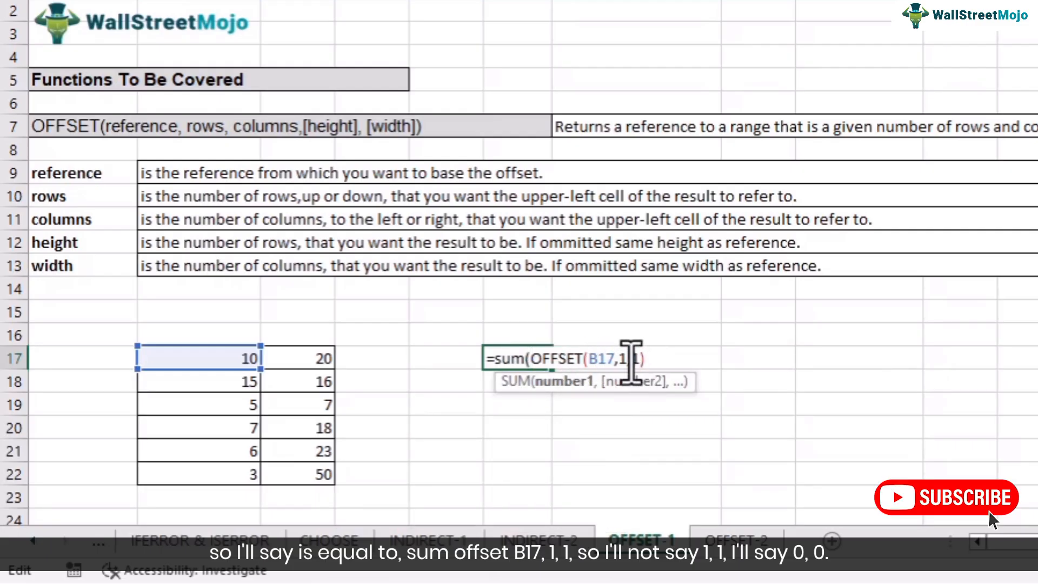
left_click(628, 360)
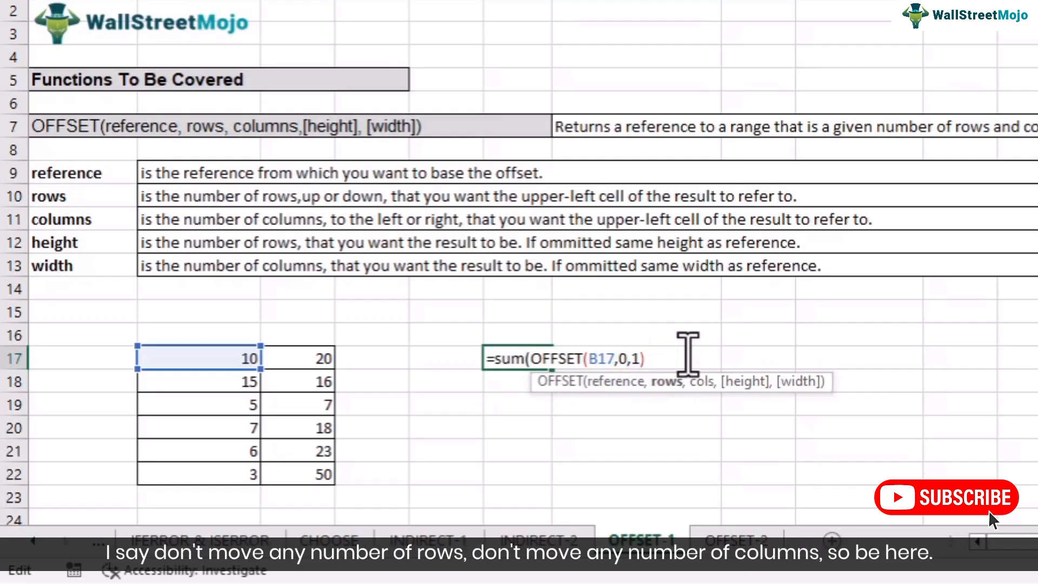
left_click(642, 360)
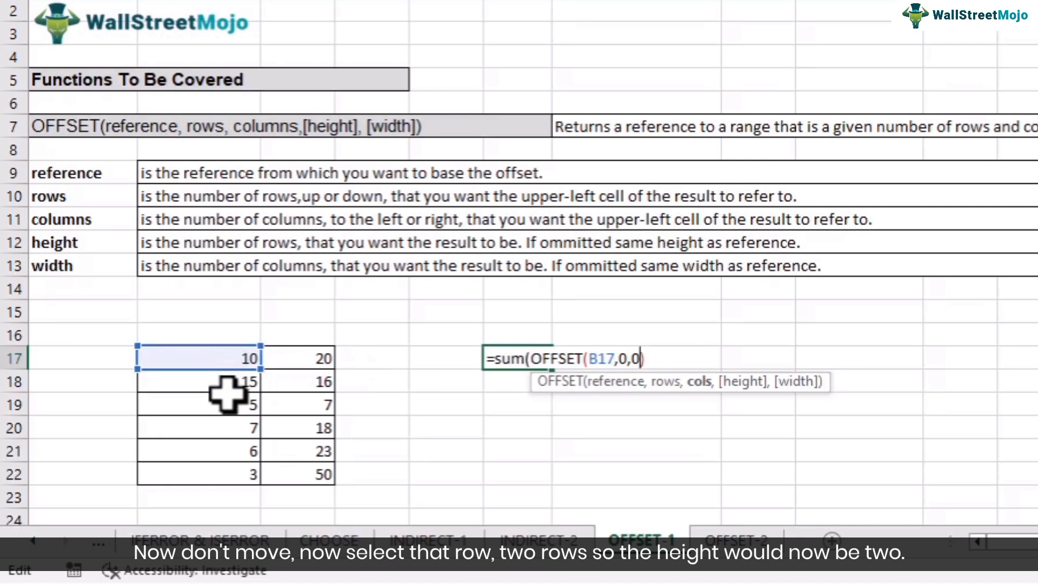
Step: Add a height of 2 and a width of 2 to complete F17 as =SUM(OFFSET(B17,0,0,2,2))
type(",2")
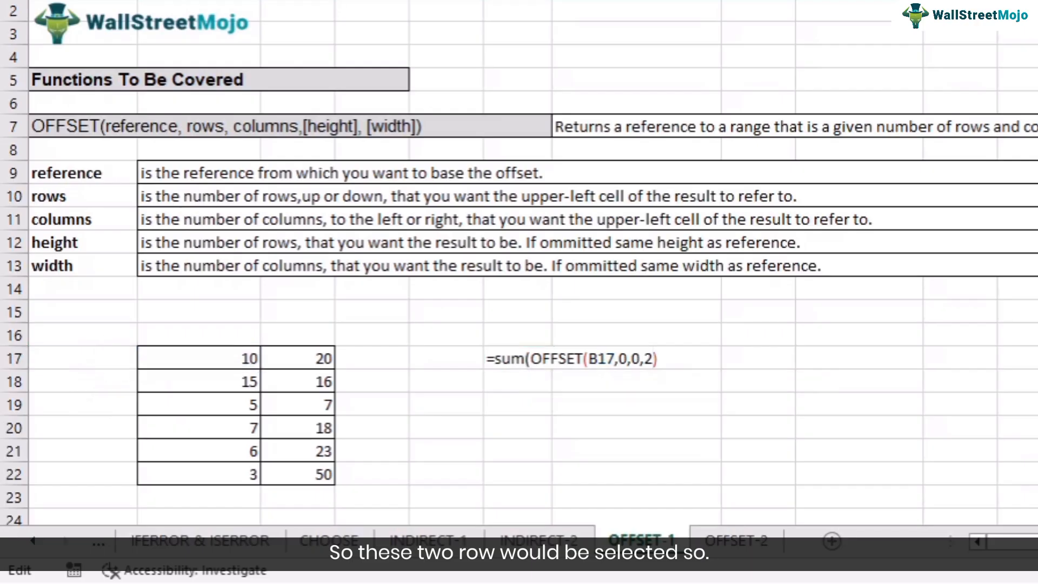
left_click(660, 359)
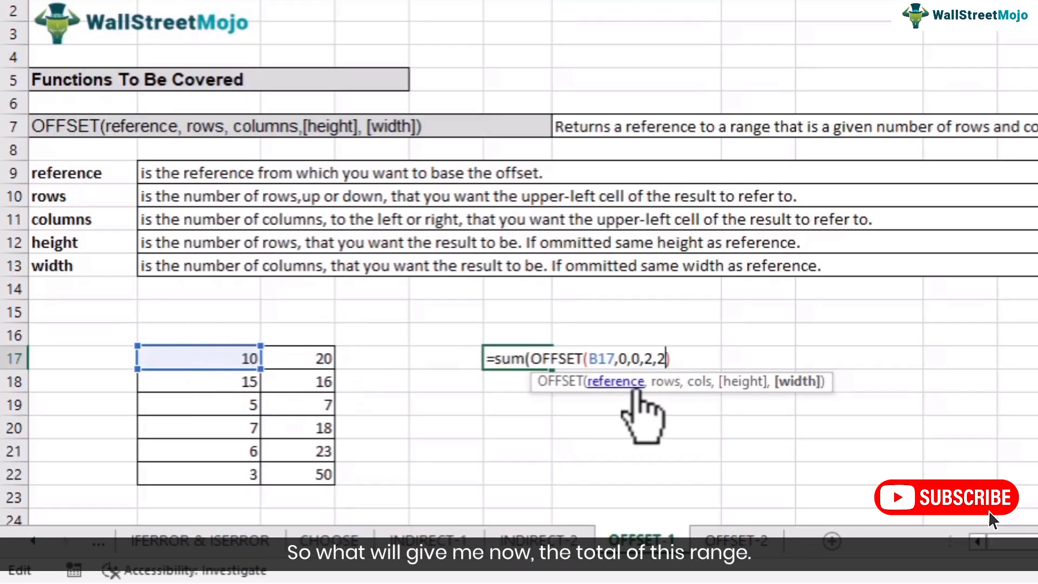
left_click(686, 360)
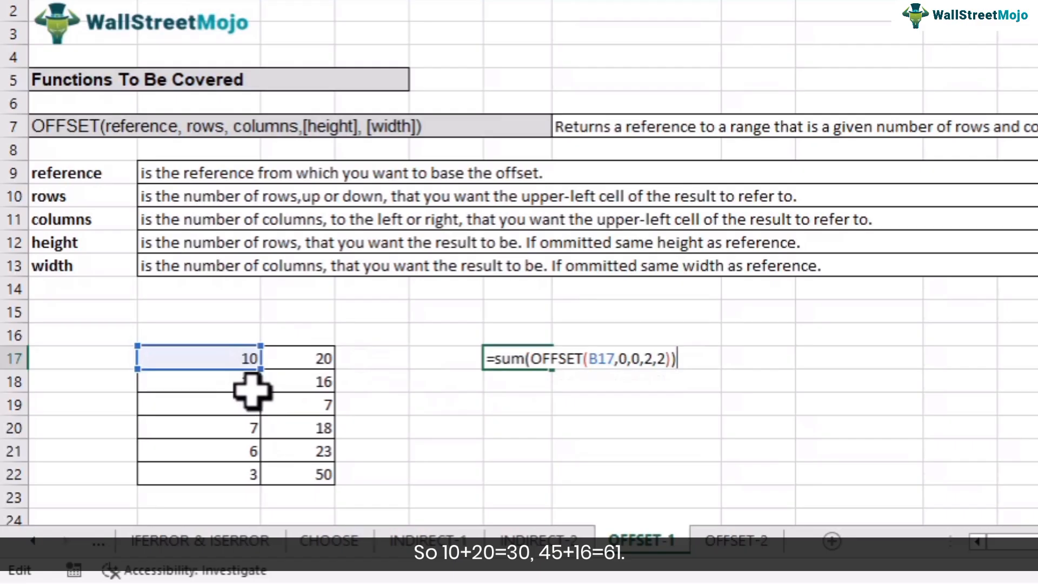
key("Return")
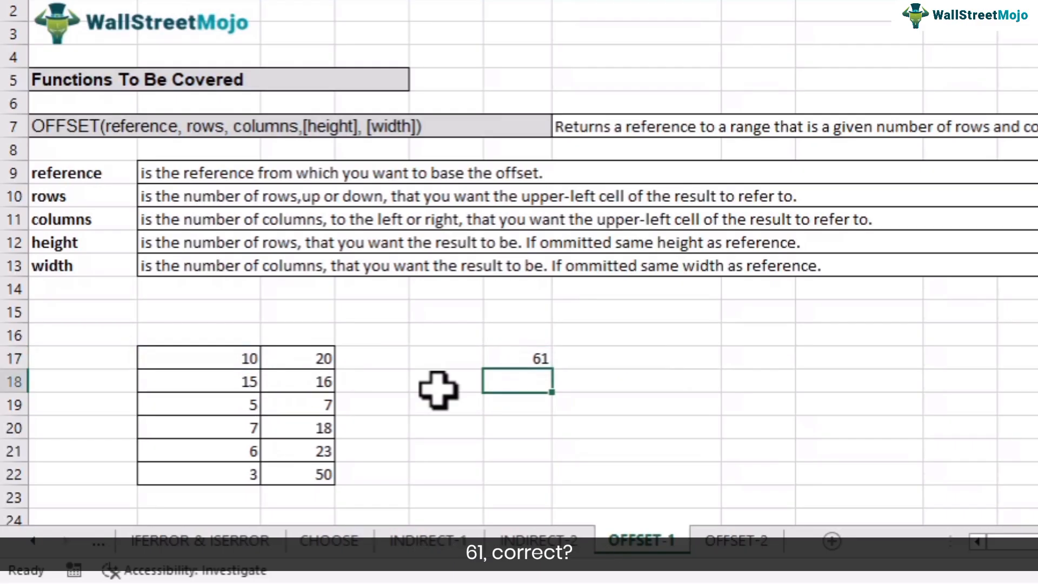
Step: Set the rows argument in F17's OFFSET to 1, giving =SUM(OFFSET(B17,1,0,2,2))
left_click(515, 359)
double_click(514, 360)
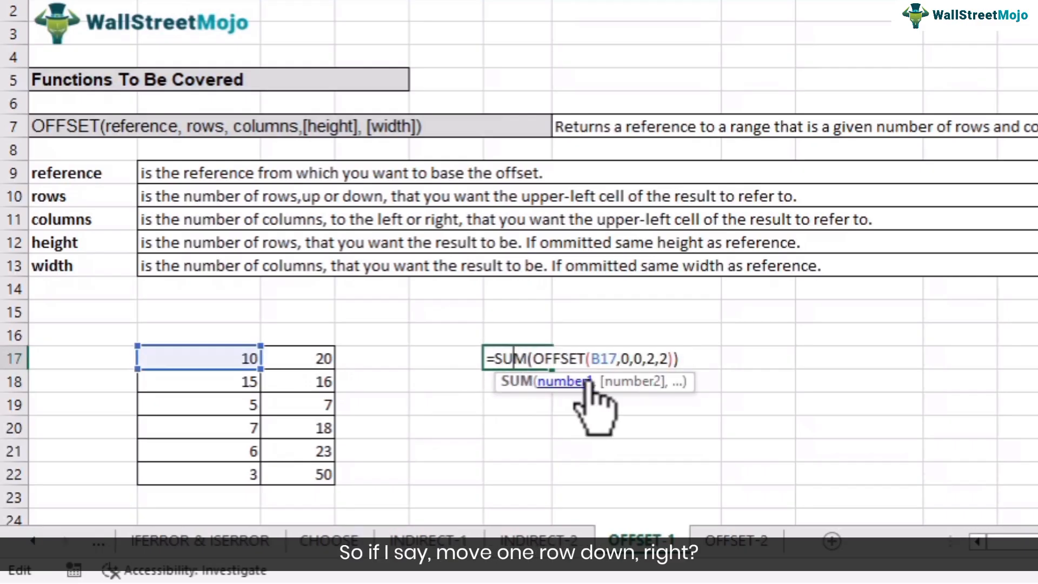
left_click(630, 360)
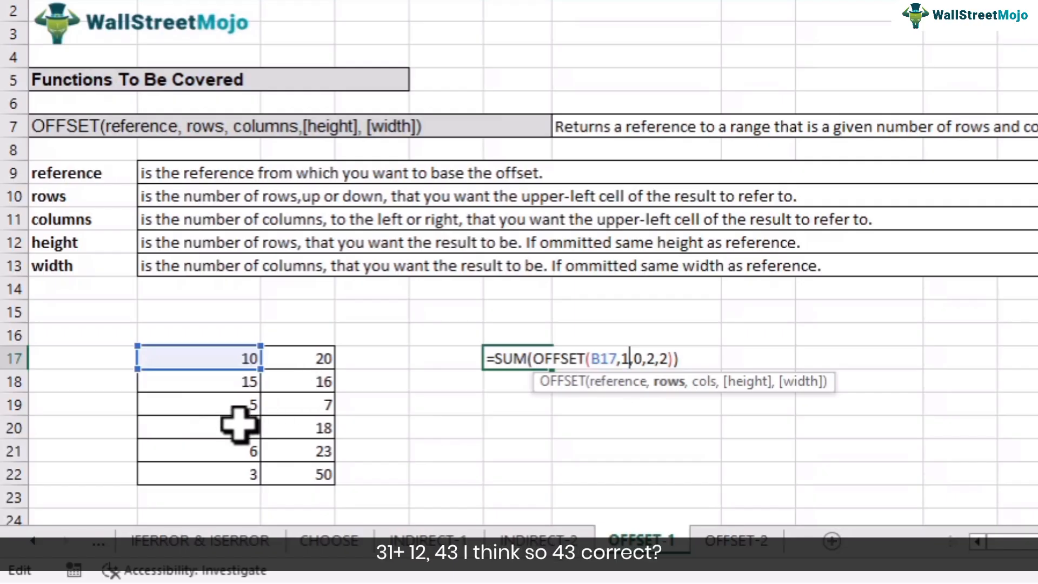
key("Return")
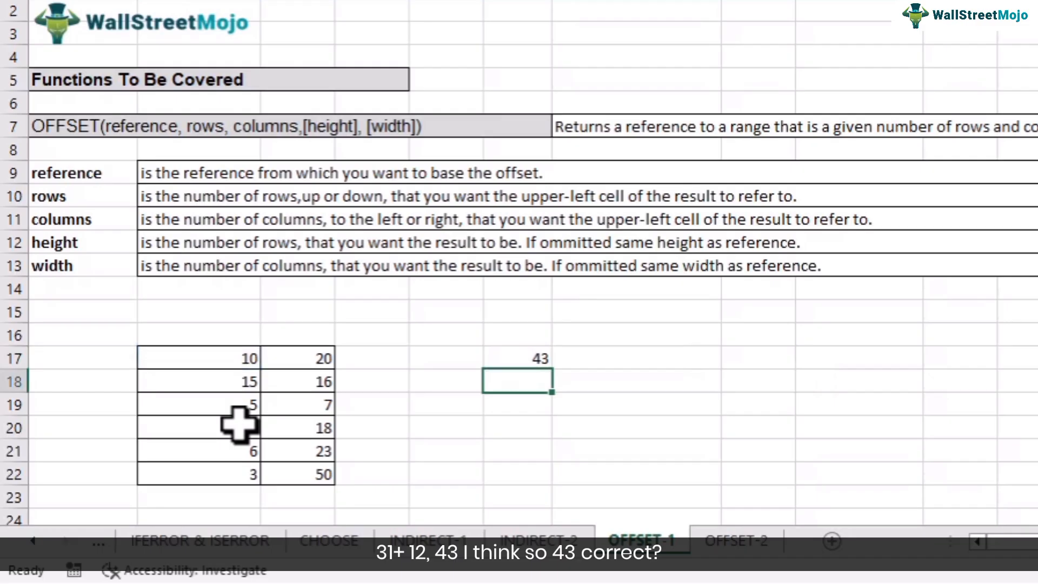
Step: Review the OFFSET arguments inside F17's SUM formula
double_click(514, 359)
left_click(491, 359)
type("SUM(")
key("End")
type(")")
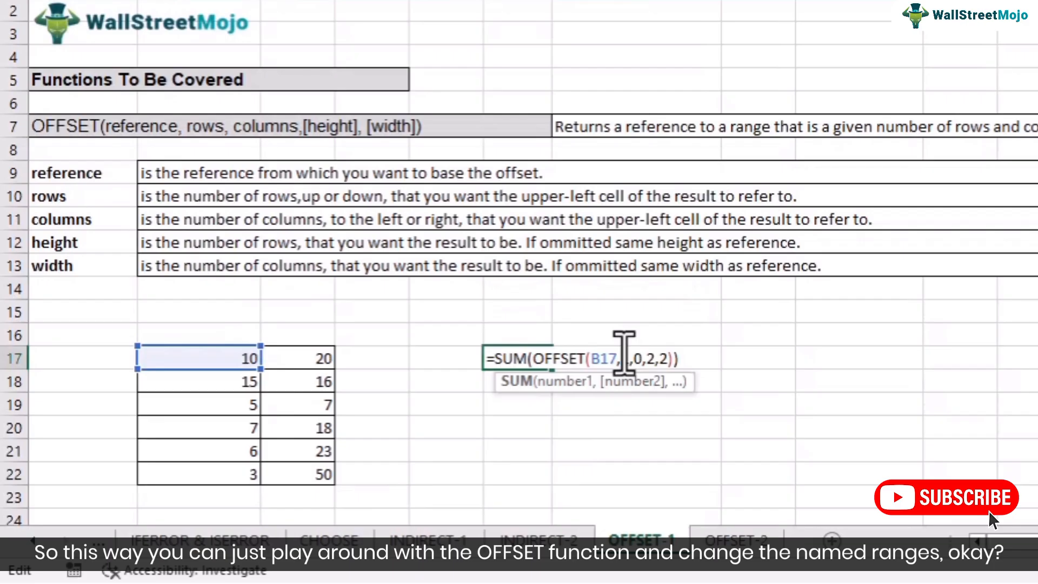
key("Return")
Step: Enter 1 in D25, beside the Months header of the sales table, as the number of months
scroll(619, 352, "down", 4)
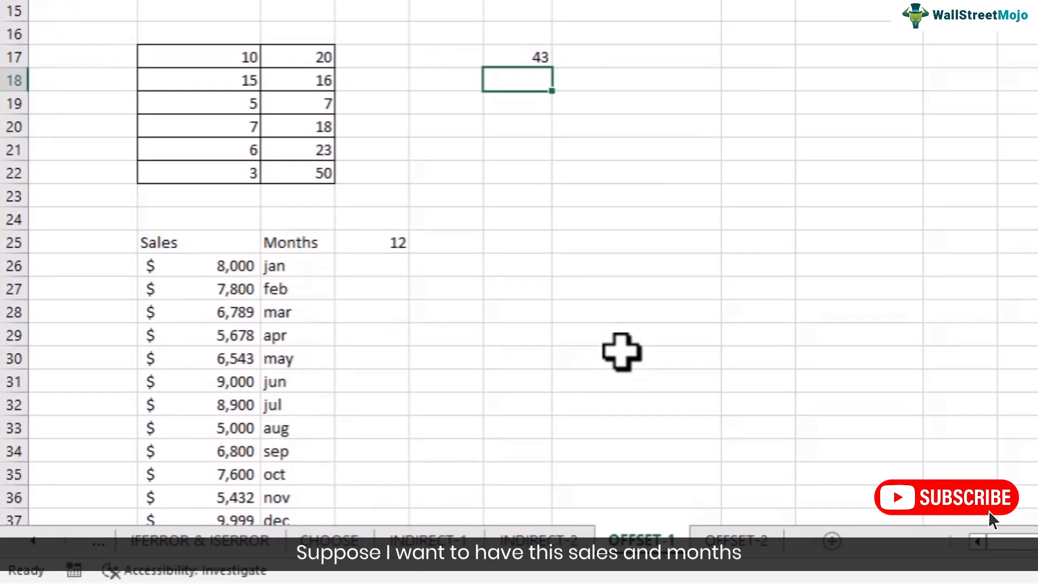
scroll(622, 351, "down", 3)
scroll(622, 351, "up", 2)
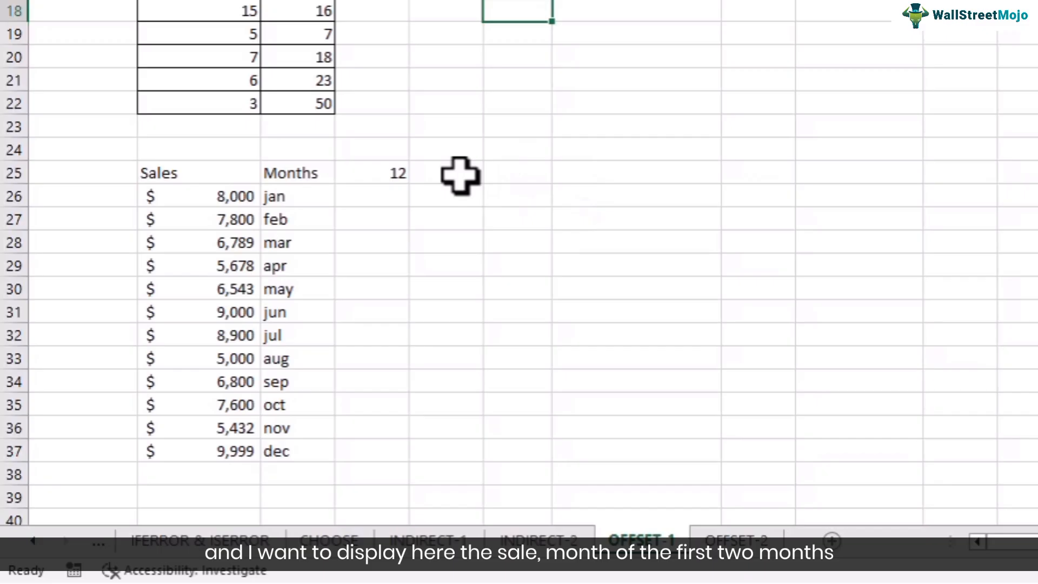
left_click(384, 174)
type("1")
left_click(400, 216)
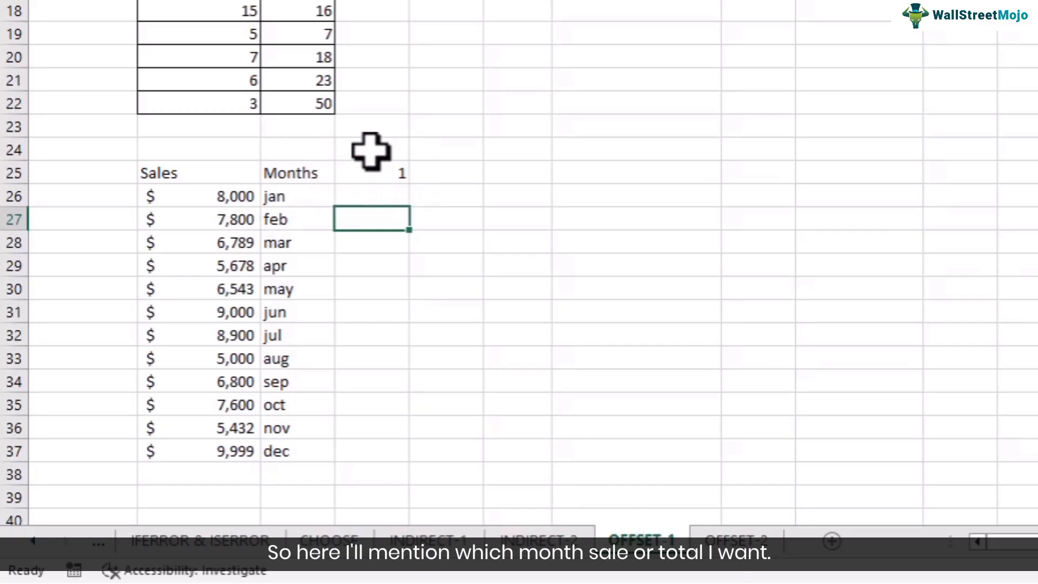
Step: Build a dynamic label in F25 with the formula ="Sales for the first " & D25 & " months"
left_click(497, 177)
type("=\"Sales for the first \" &")
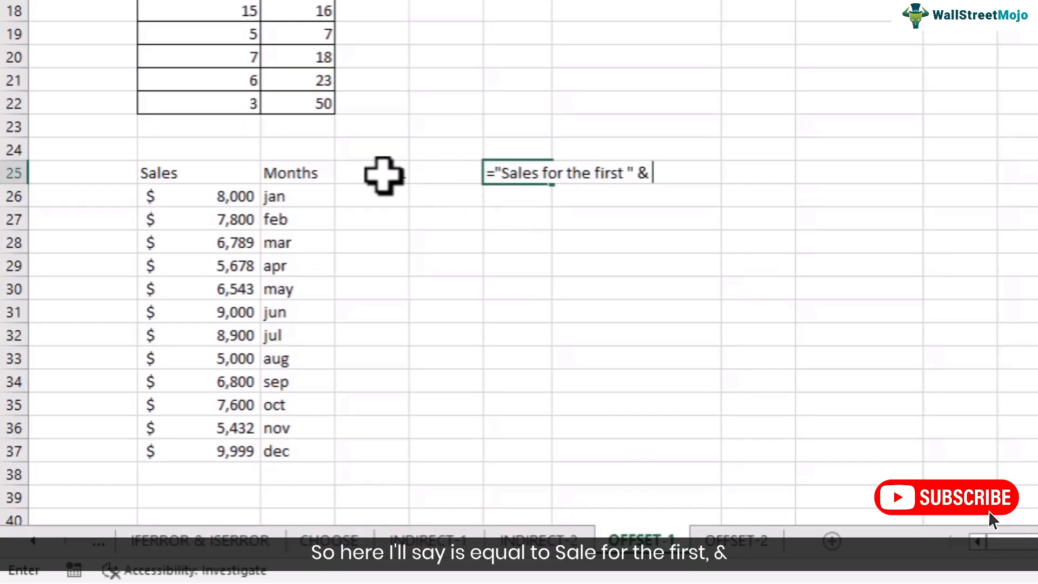
left_click(381, 175)
type("&")
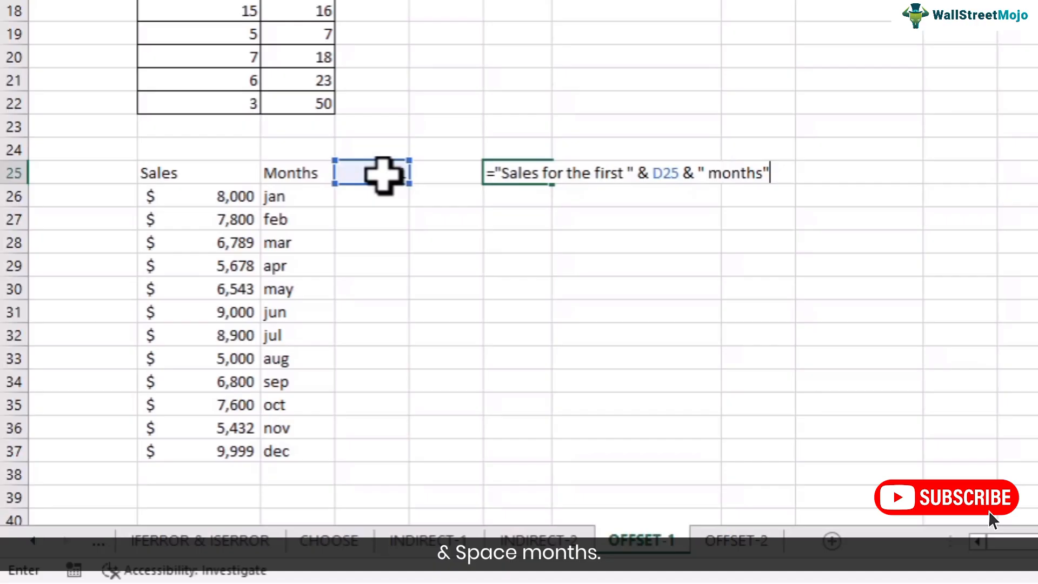
type(" \" months\"")
key("Return")
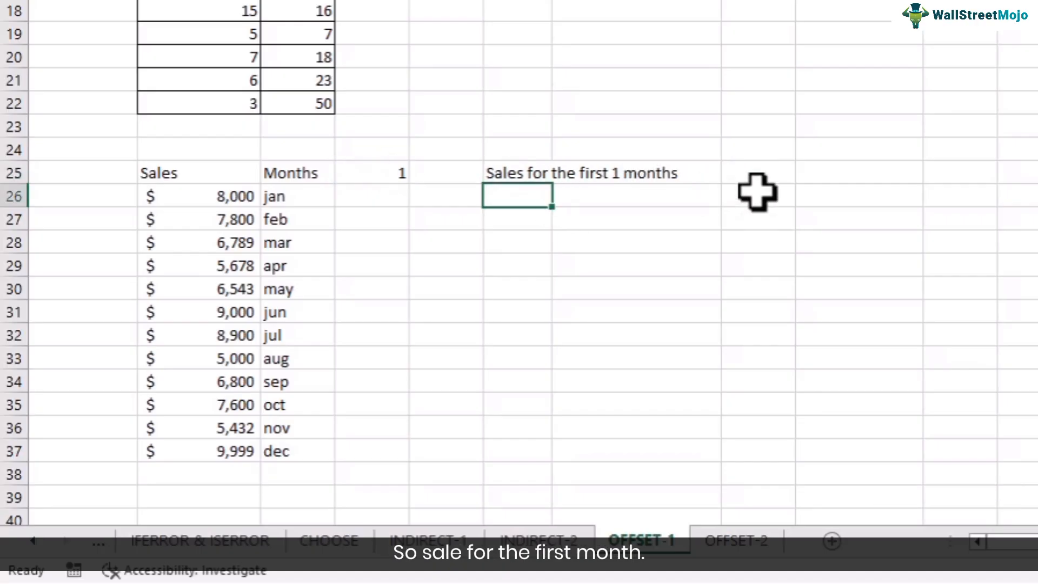
Step: Enter =SUM(OFFSET(B26,0,0,D25,1)) in H25 to total the chosen months' sales, and review its arguments
left_click(759, 181)
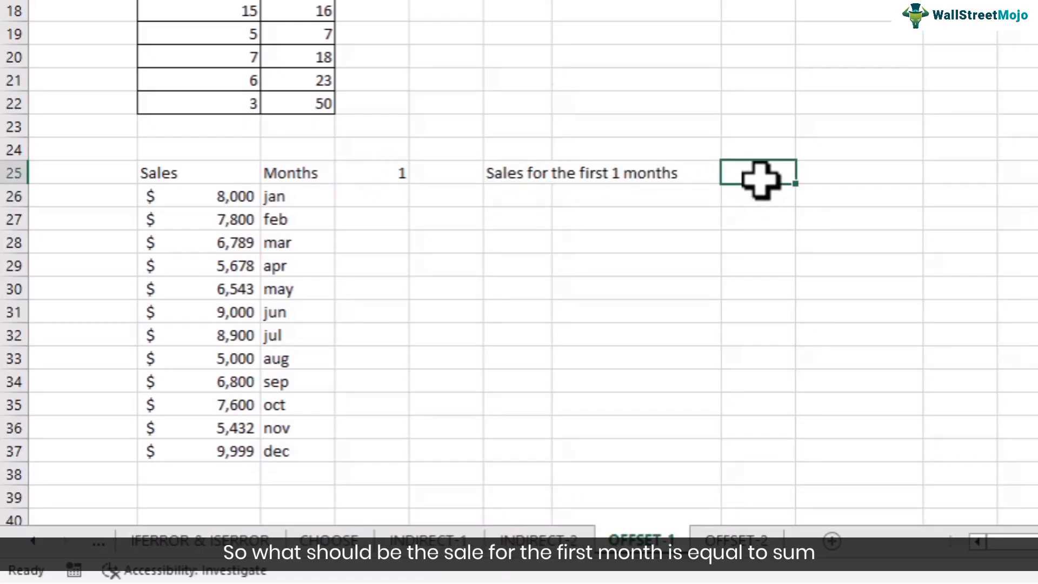
type("=SUM(")
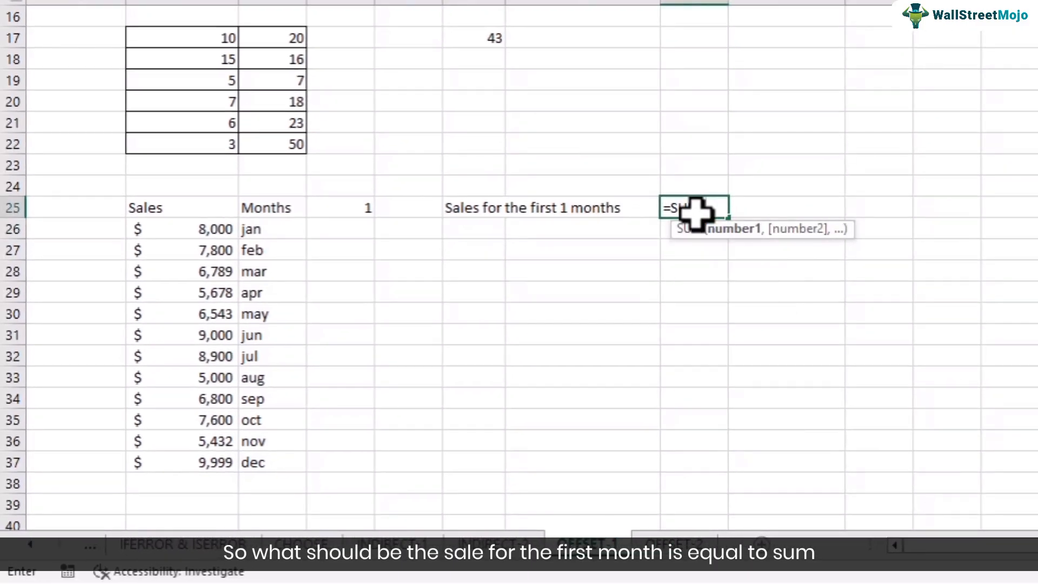
type("OFFSET(")
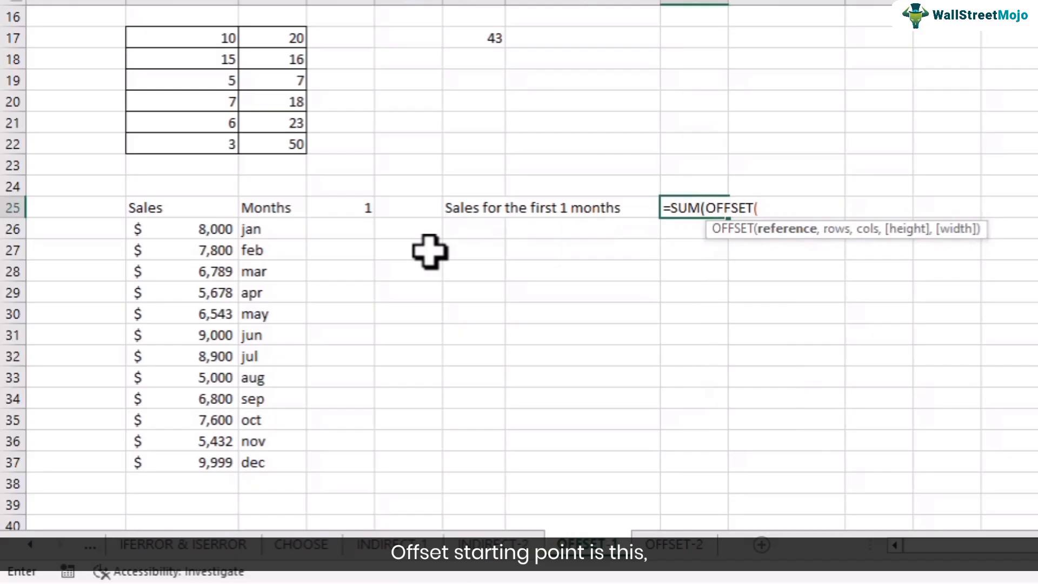
left_click(190, 228)
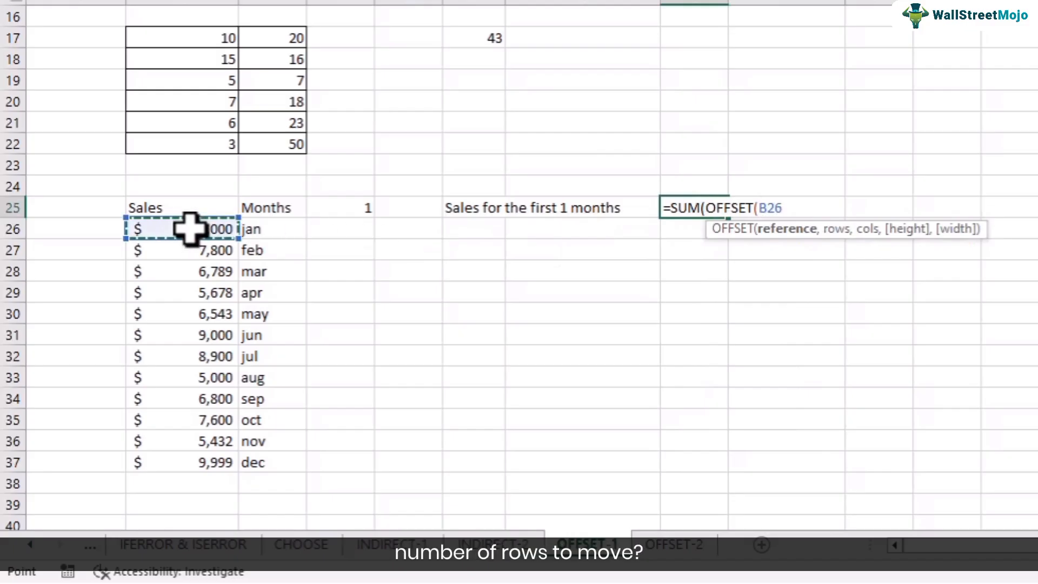
type(",")
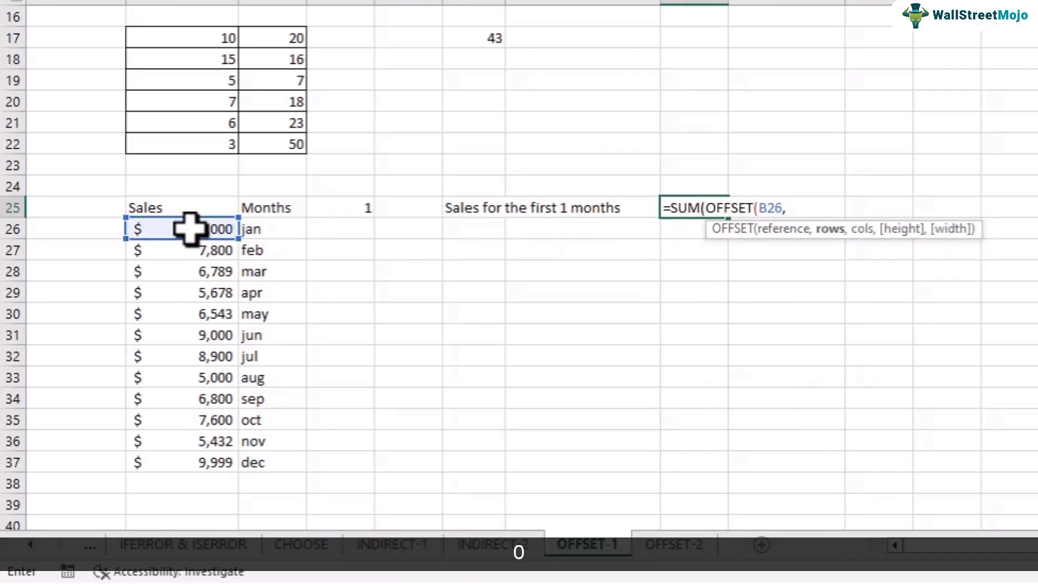
type("0,0,")
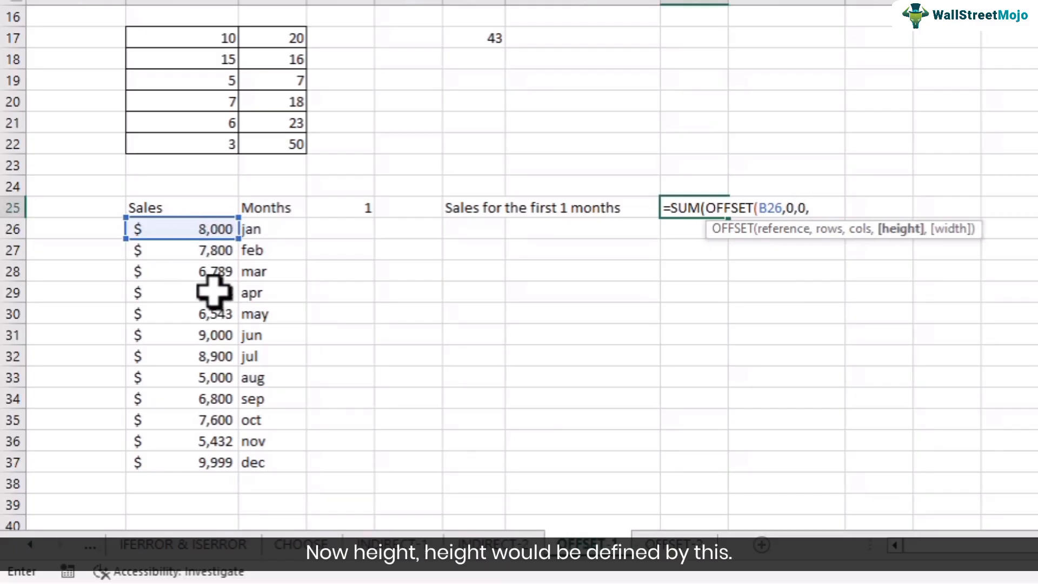
left_click(349, 207)
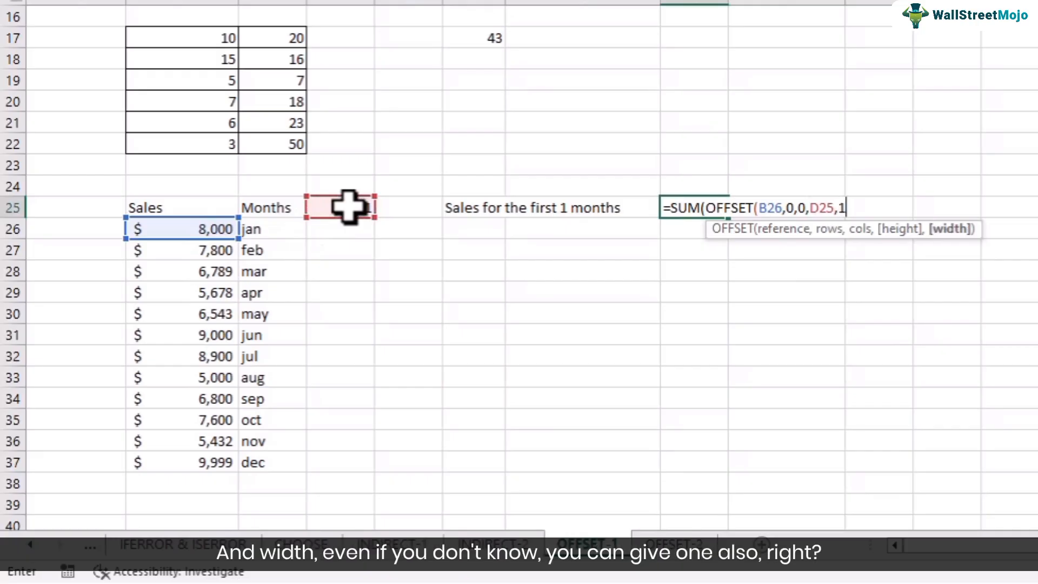
type(",1))")
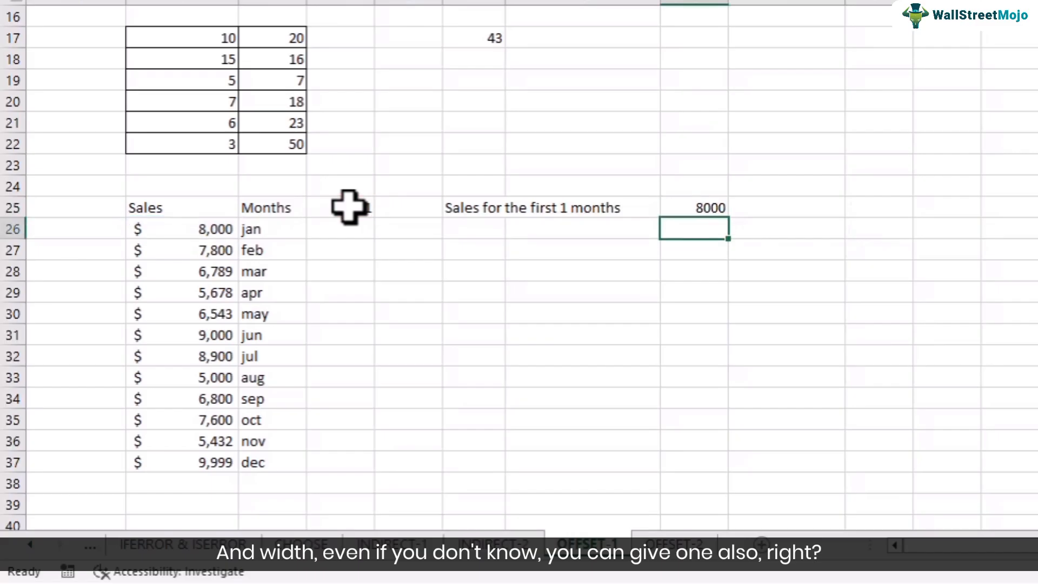
double_click(709, 206)
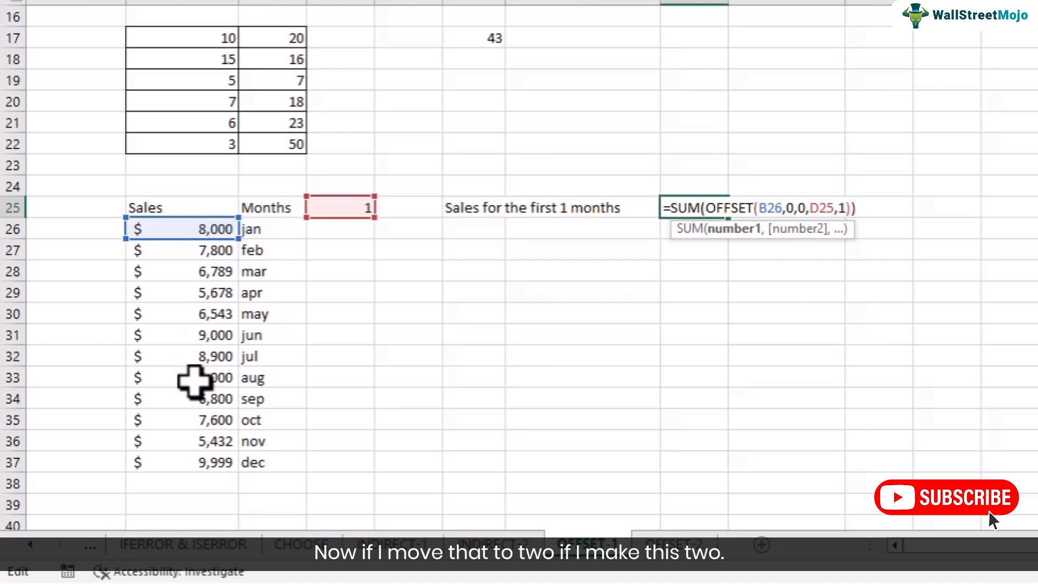
key("Return")
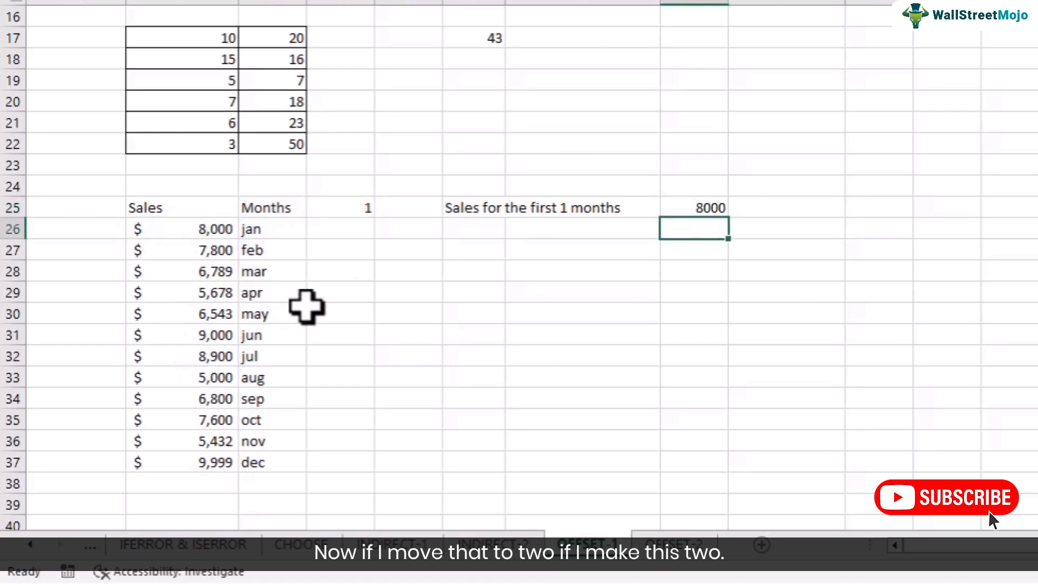
Step: Set the number of months in D25 to 2 to test the label and total
left_click(351, 203)
type("2")
key("Return")
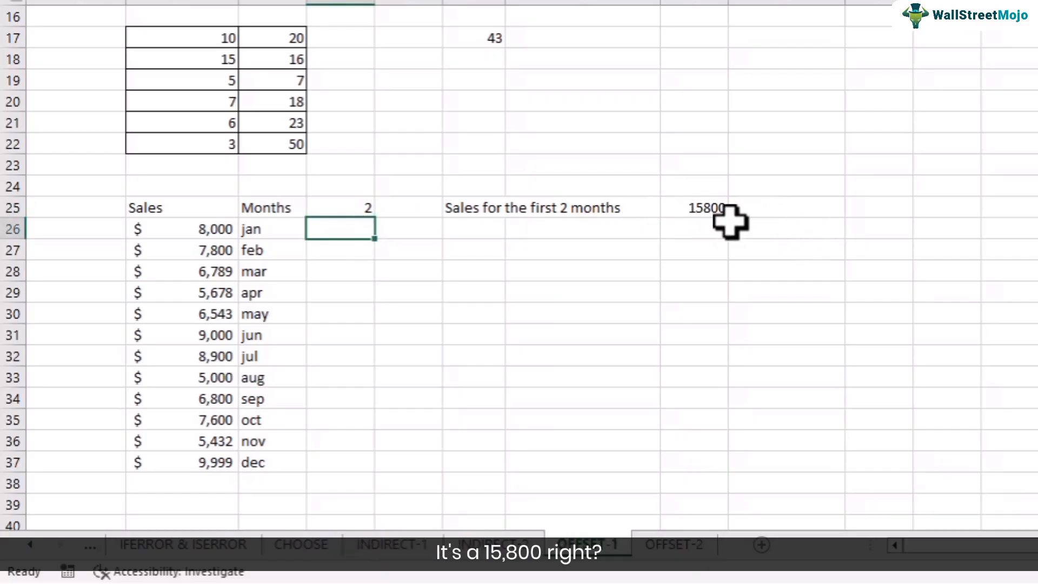
Step: Change the month count in D25 to 3 and select B26:B28 to check the total against H25
left_click(361, 209)
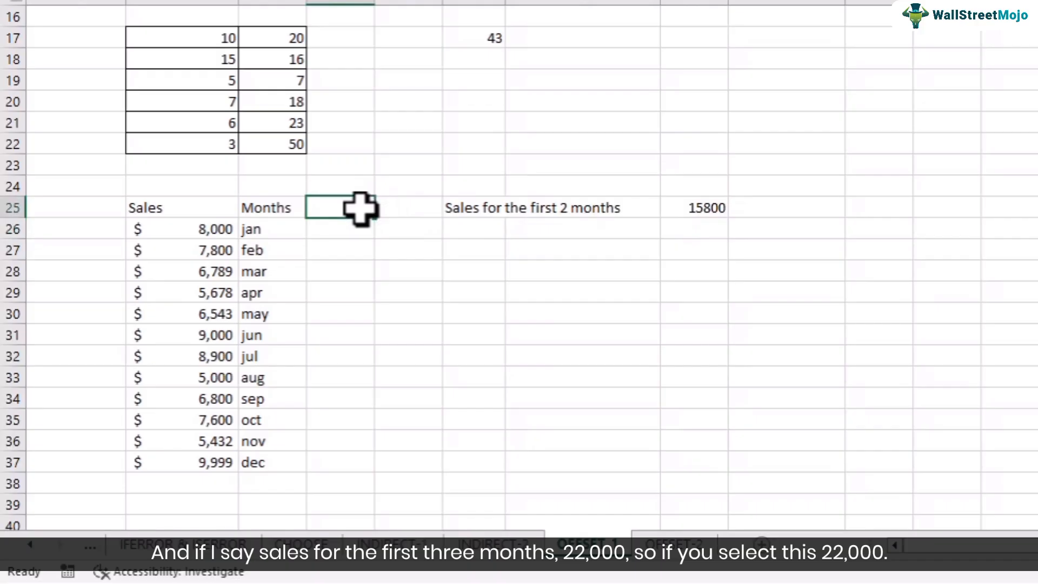
type("3")
key("Return")
left_click(191, 230)
left_click_drag(190, 230, 204, 270)
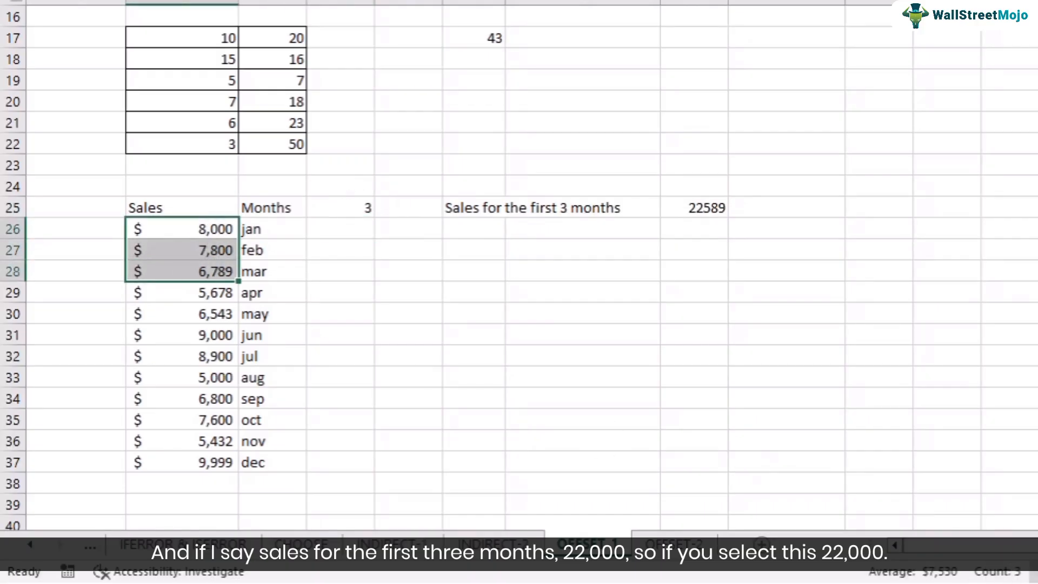
Step: Set the month count in D25 back to 1
left_click(360, 208)
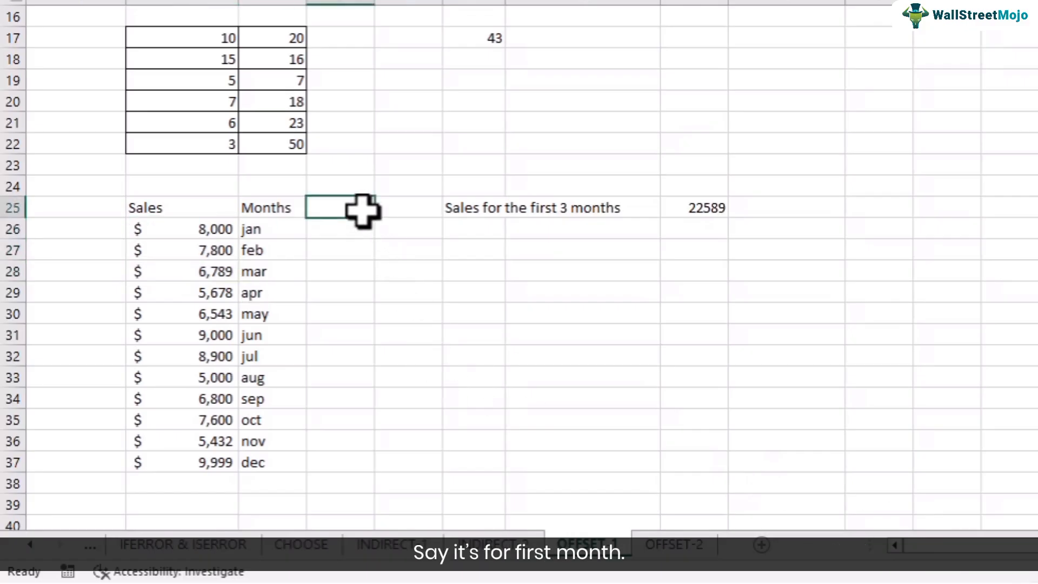
type("1")
left_click(355, 259)
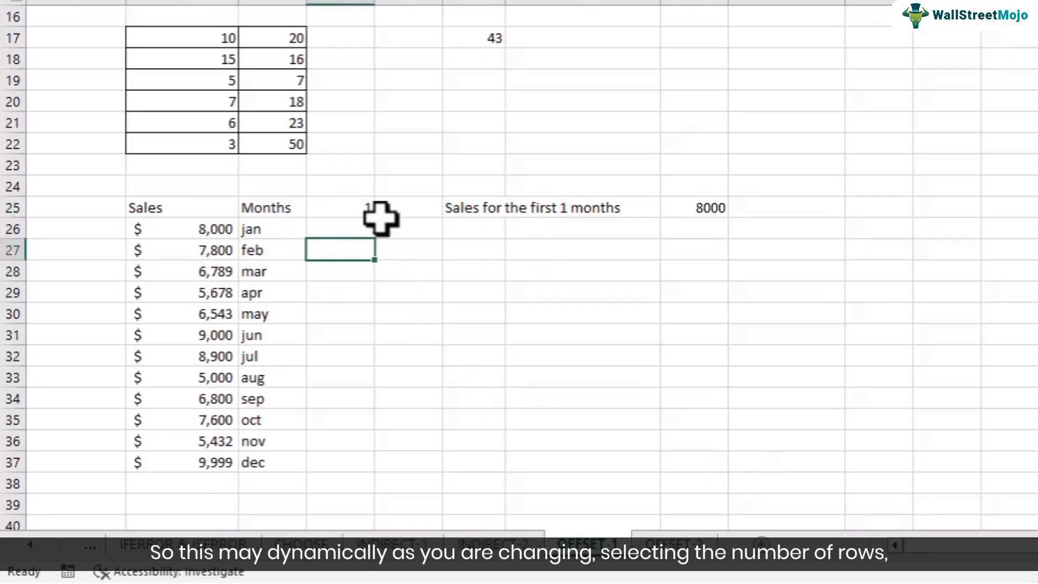
left_click(354, 207)
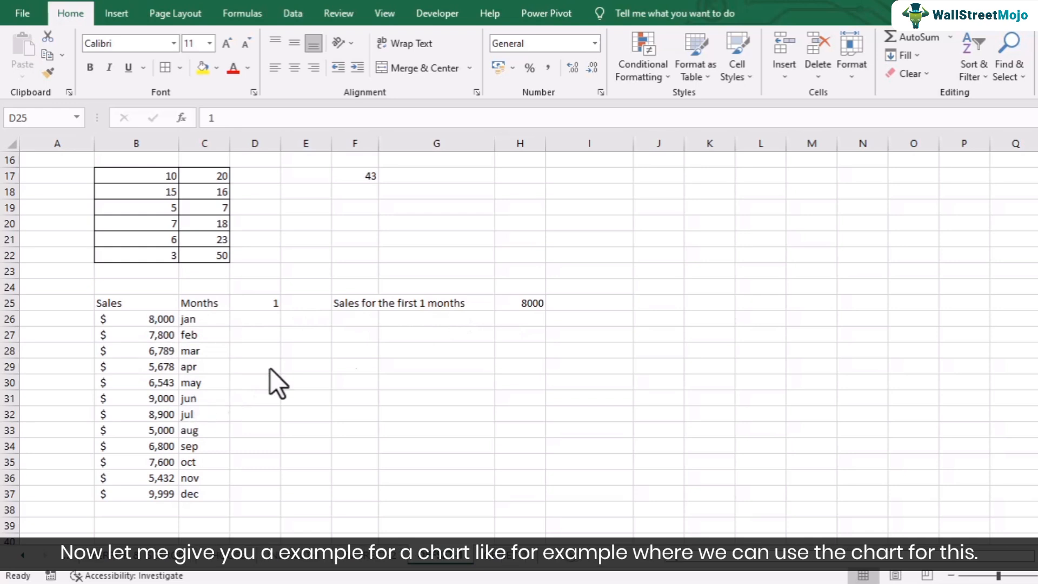
left_click(606, 354)
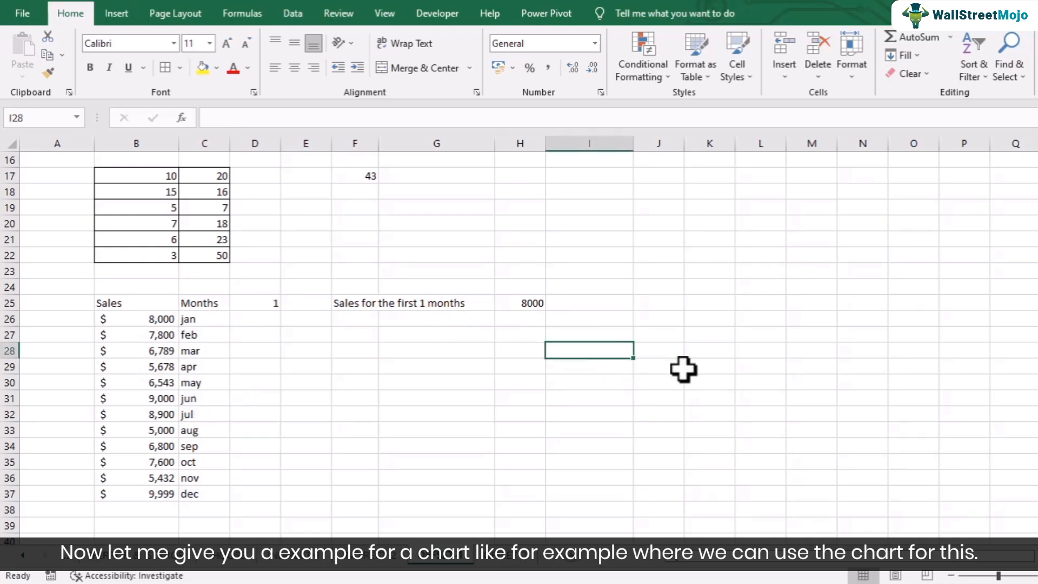
scroll(683, 369, "up", 5)
scroll(665, 367, "down", 5)
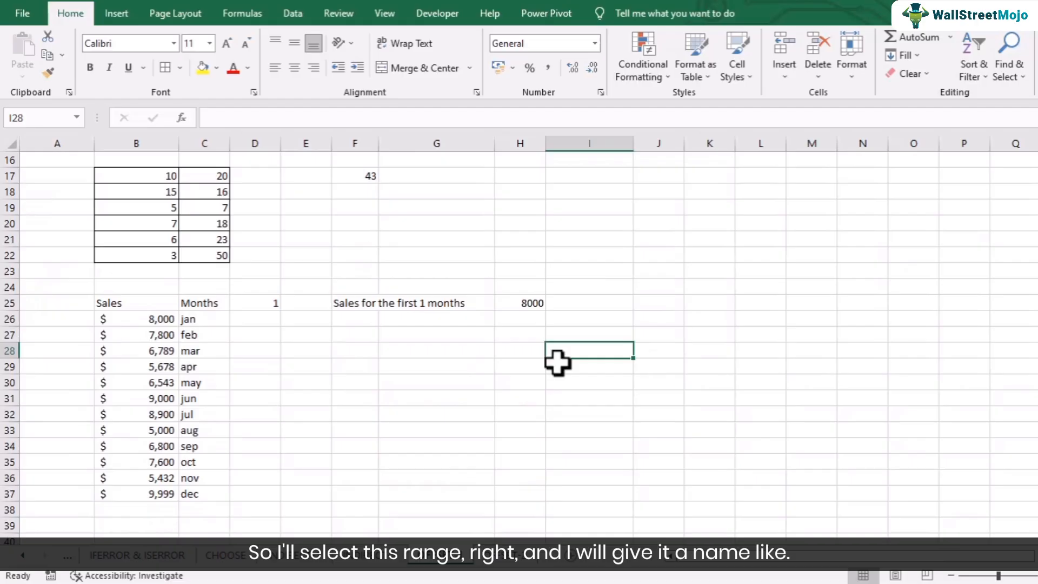
Step: Start a new workbook-level defined name called MySales from the sales figures in B26:B37
left_click_drag(144, 321, 165, 492)
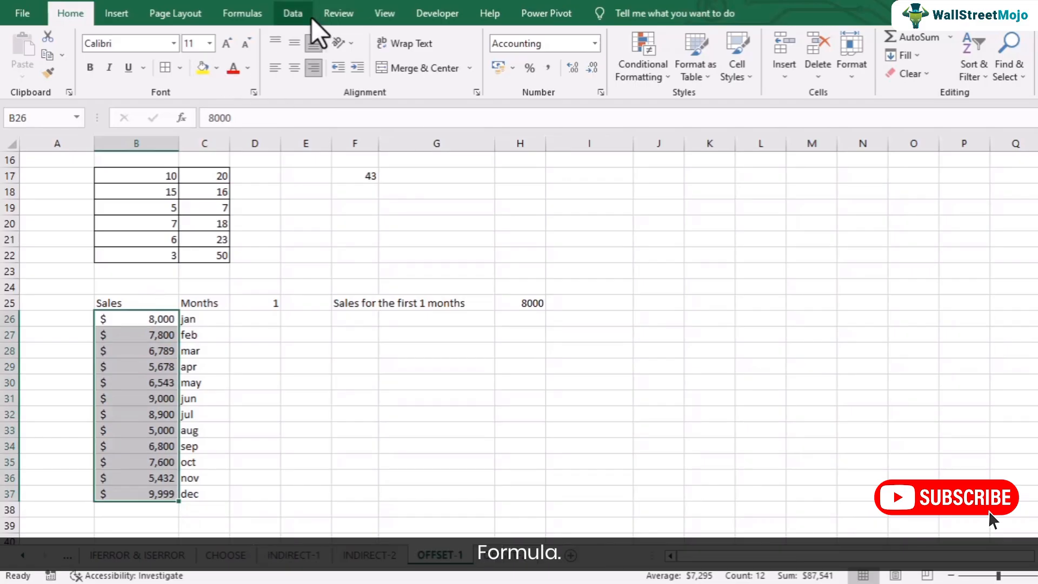
left_click(257, 18)
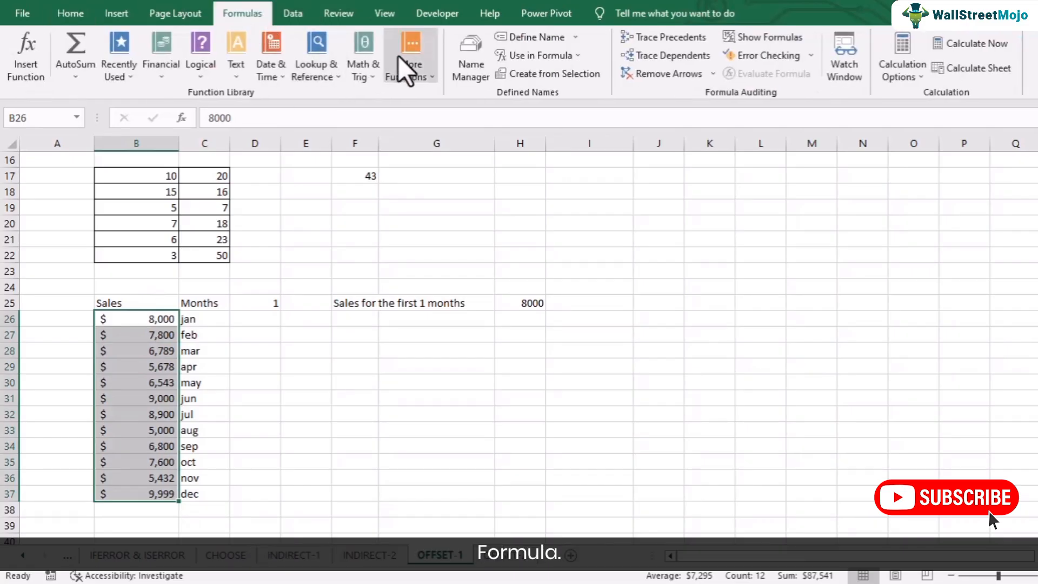
left_click(470, 67)
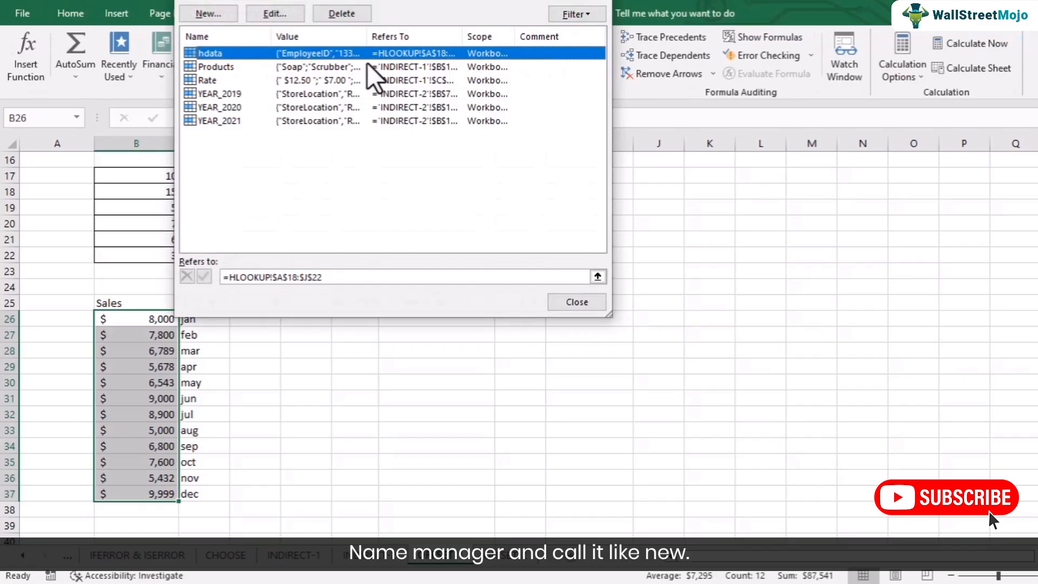
left_click(208, 14)
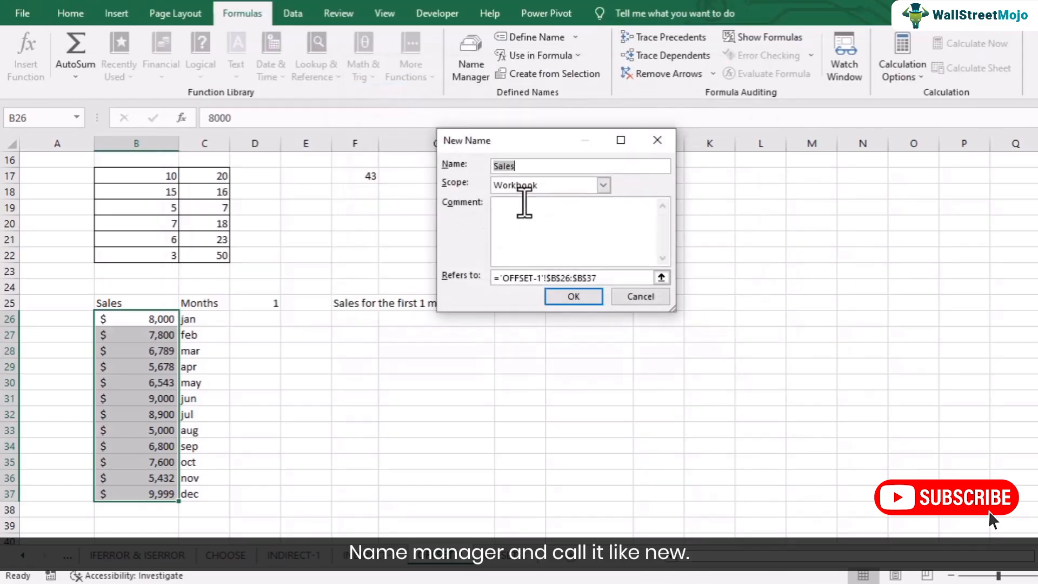
type("MySales")
Step: Define MySales as =OFFSET('OFFSET-1'!$B$26,0,0,'OFFSET-1'!$D$25,1) and save the name
left_click_drag(617, 277, 474, 259)
type("=off")
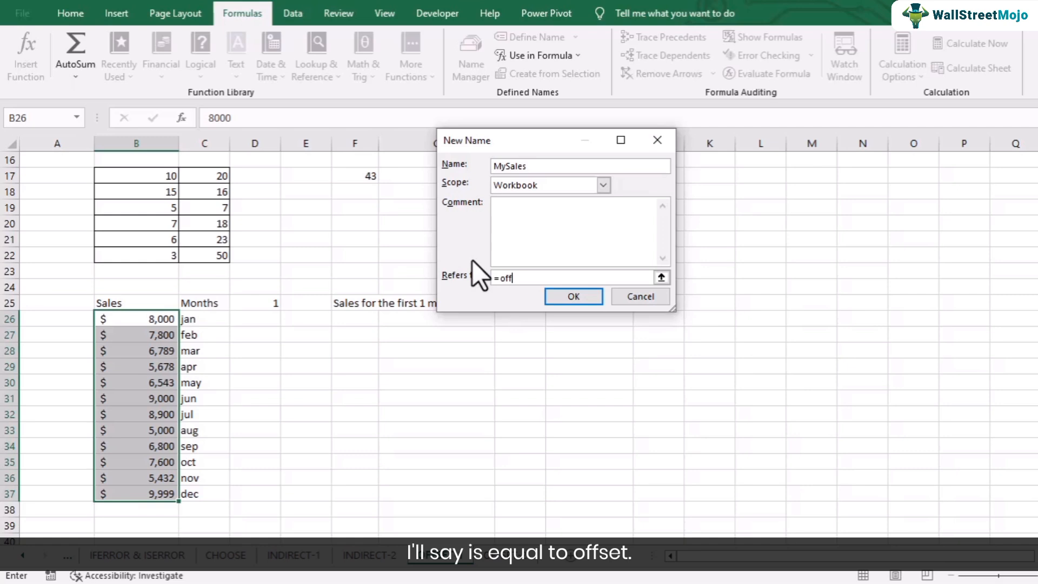
type("set(")
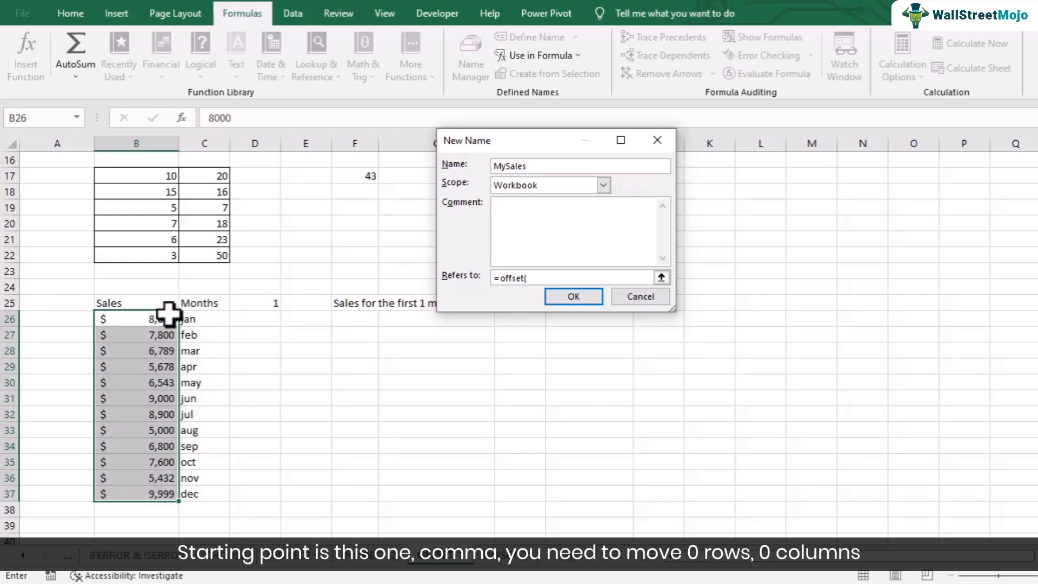
left_click(154, 319)
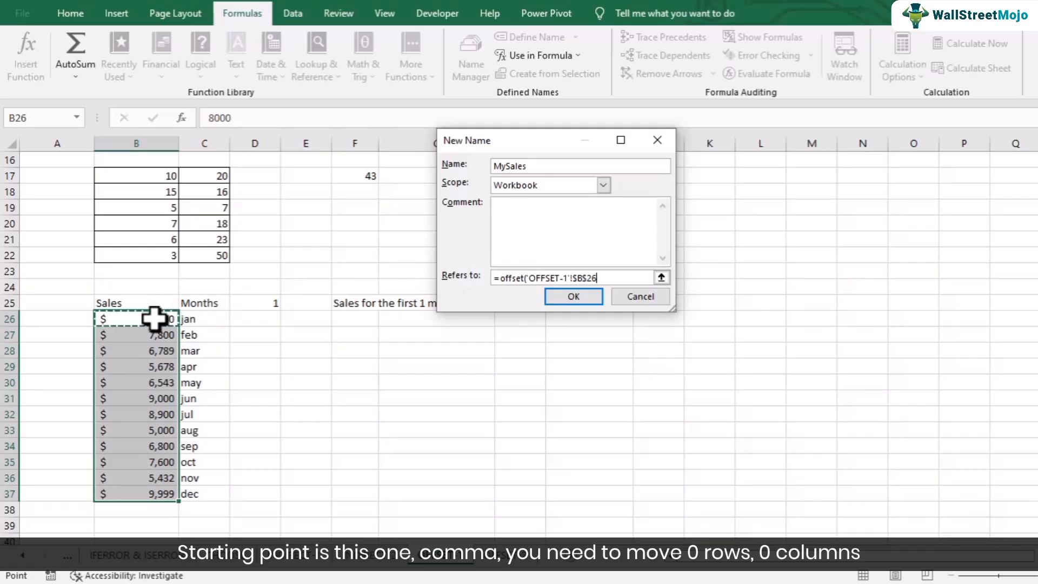
type(",0,")
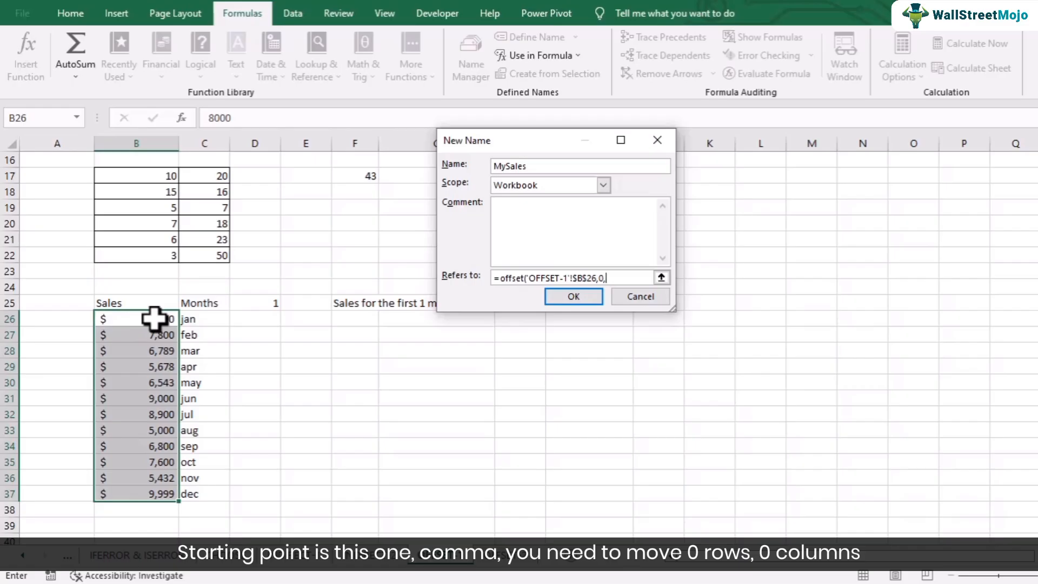
type("0,")
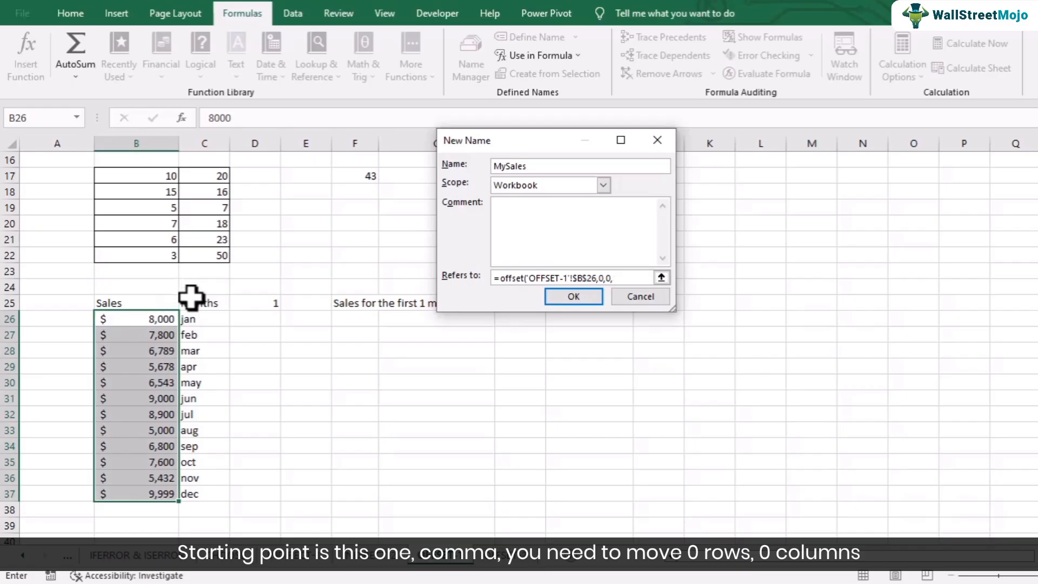
left_click(249, 303)
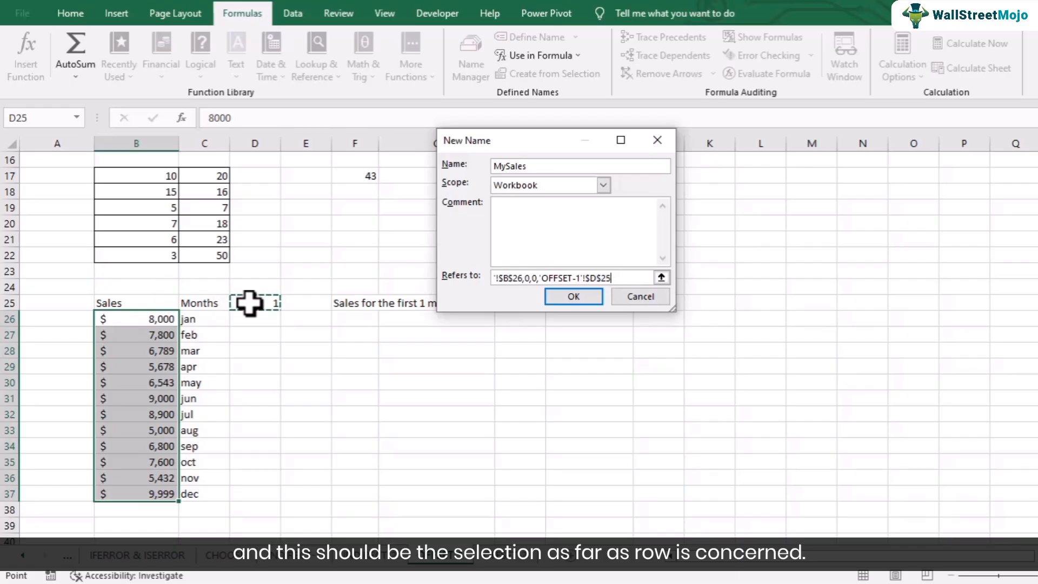
type(",1")
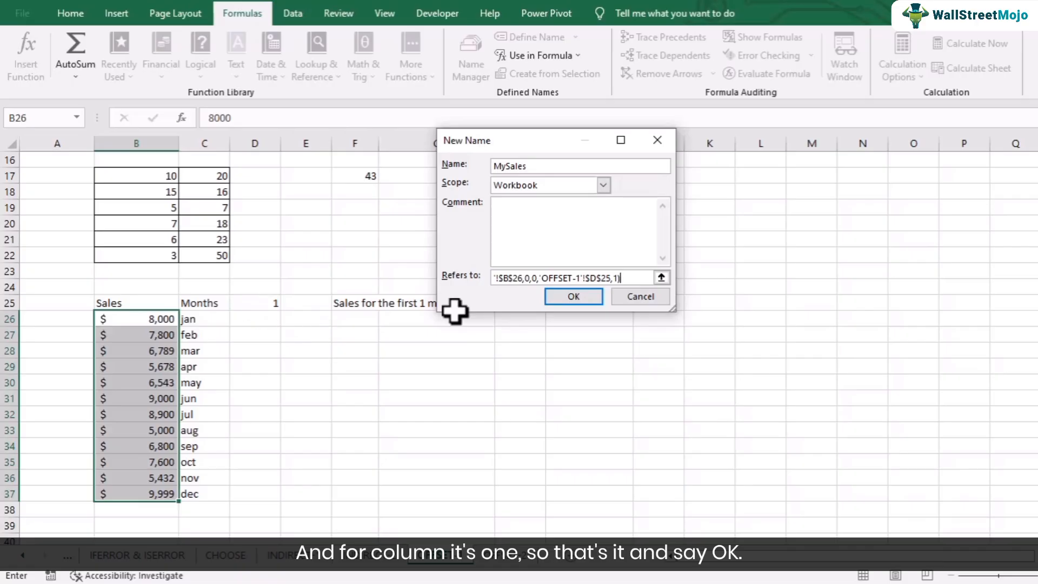
left_click(578, 293)
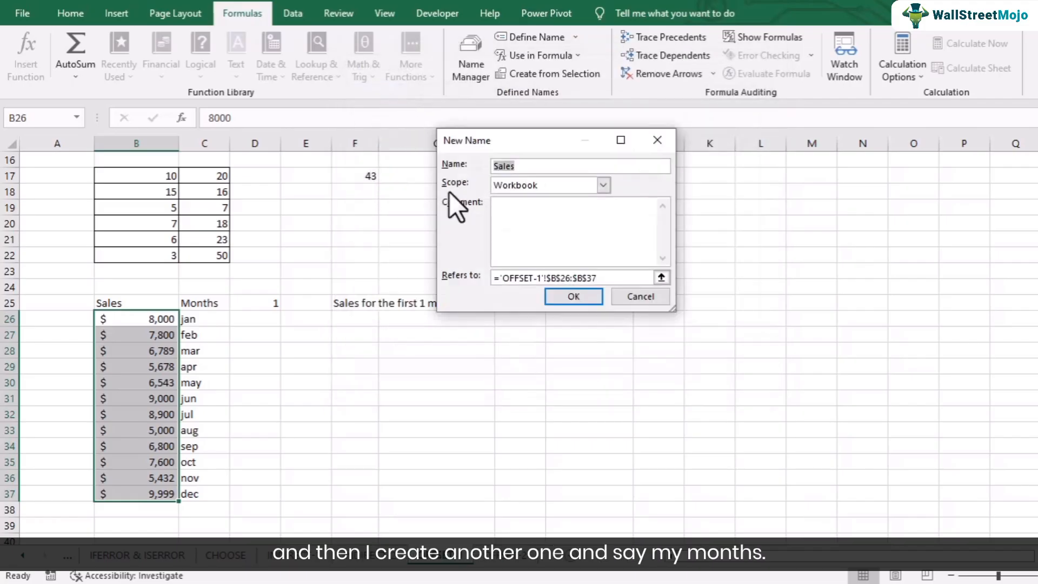
Step: Create a workbook-level name MyMonths referring to =OFFSET('OFFSET-1'!$C$26,0,0,'OFFSET-1'!$D$25,1) and close the name list
type("MyMonths")
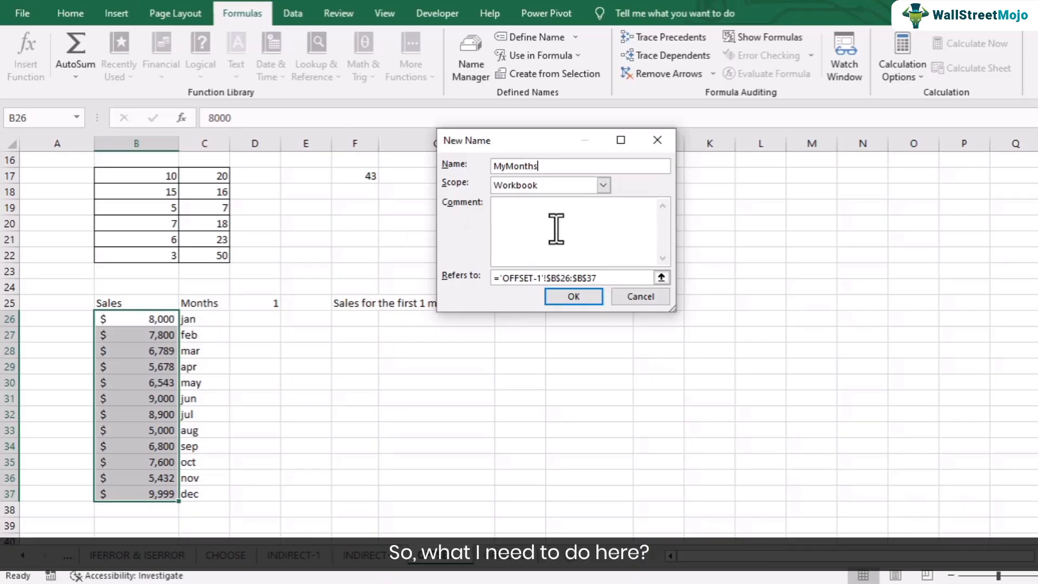
left_click_drag(596, 277, 422, 268)
type("=offset(")
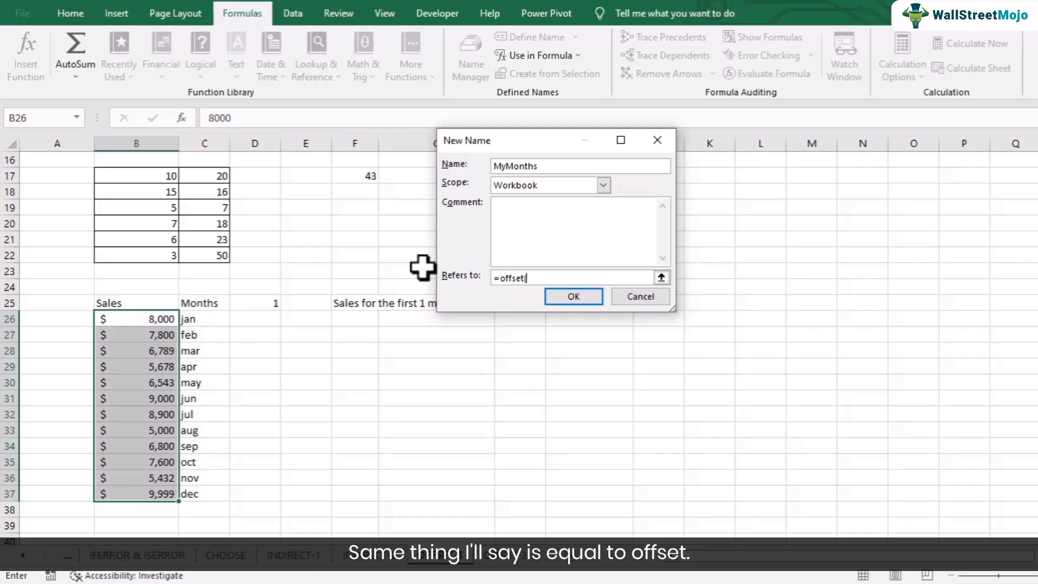
left_click(211, 320)
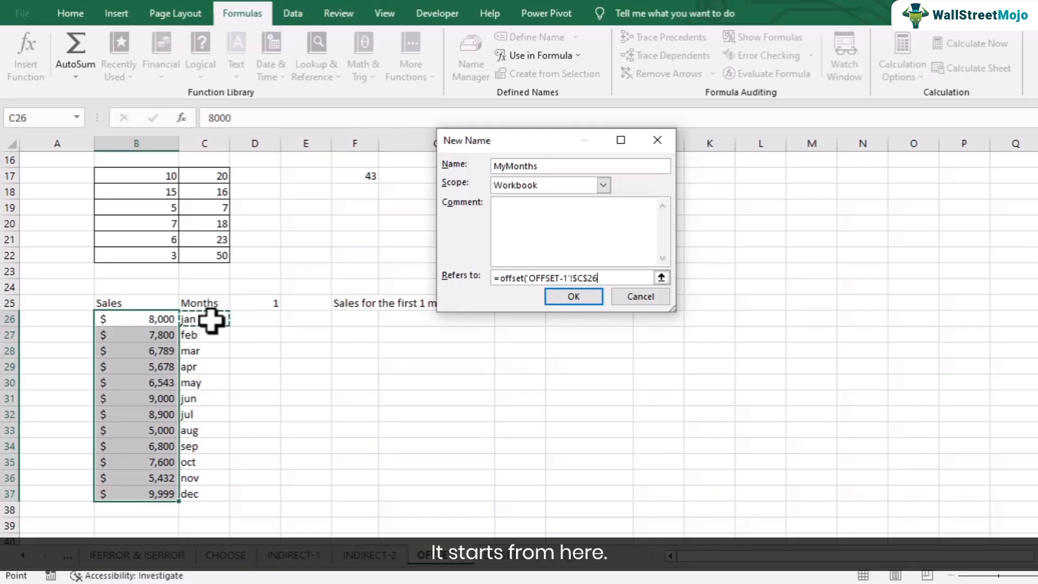
type(",0")
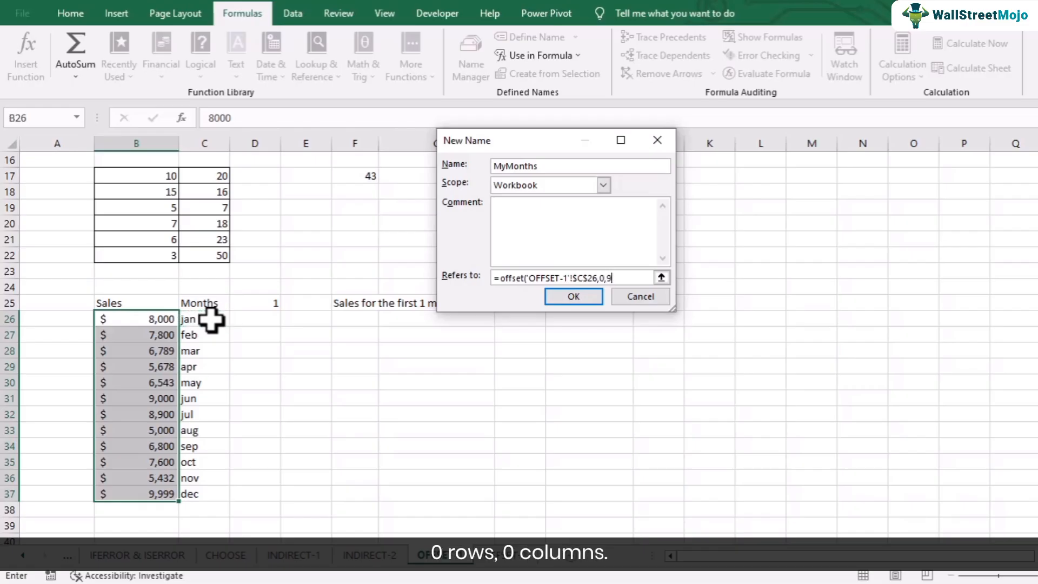
type(",0,")
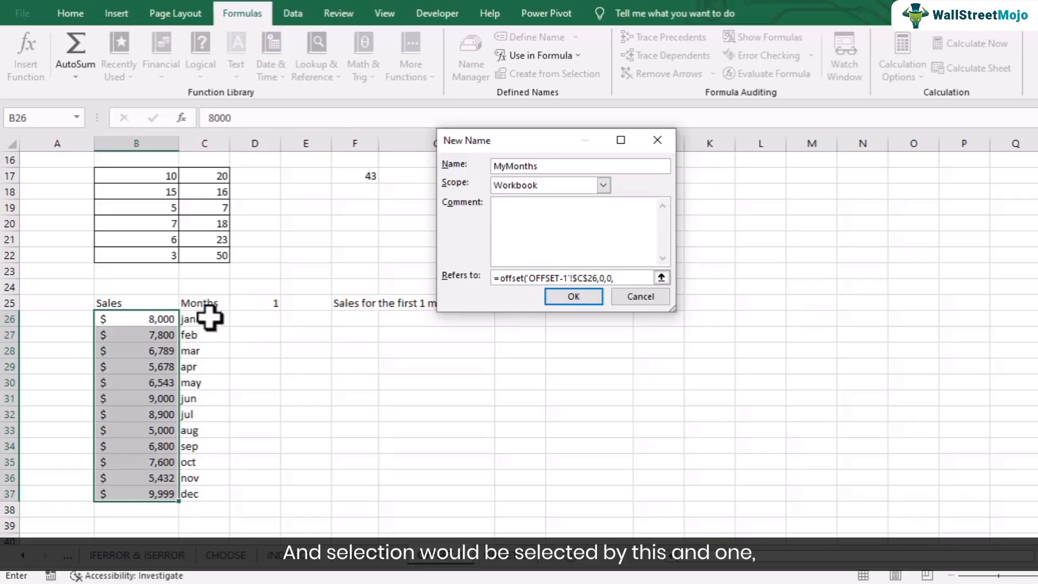
left_click(263, 305)
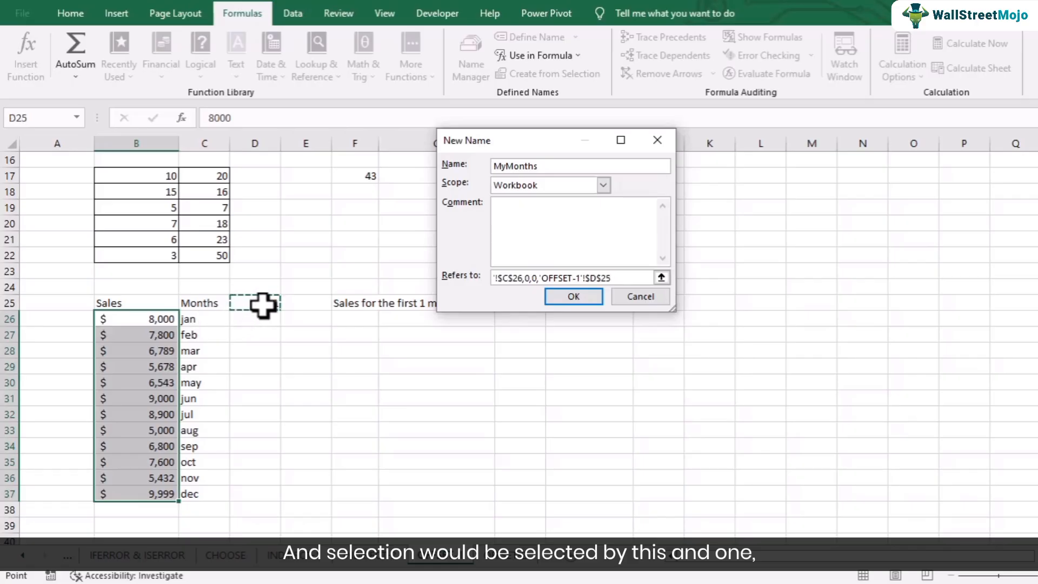
type(",1)")
left_click(573, 297)
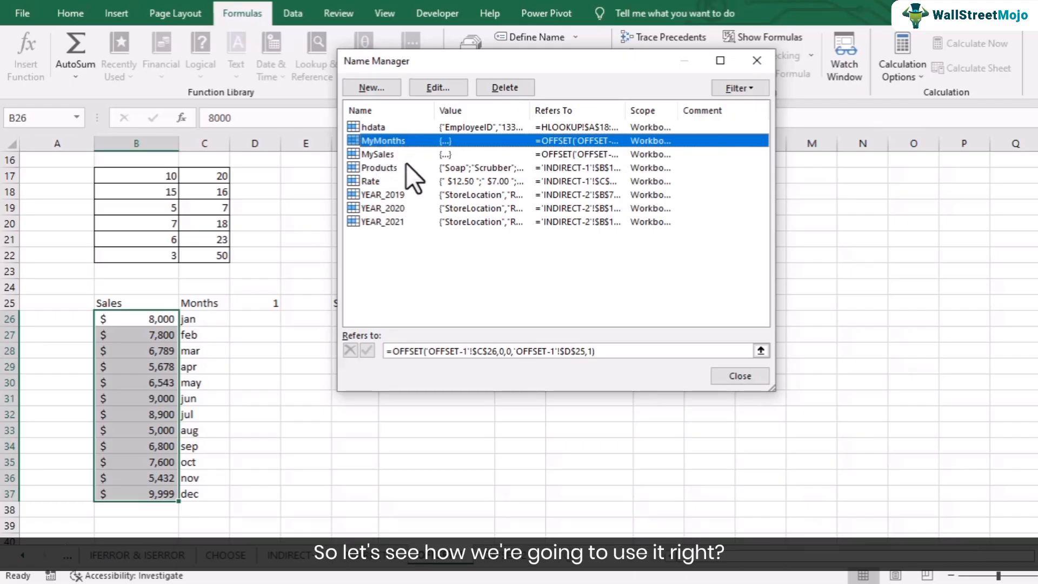
left_click(740, 376)
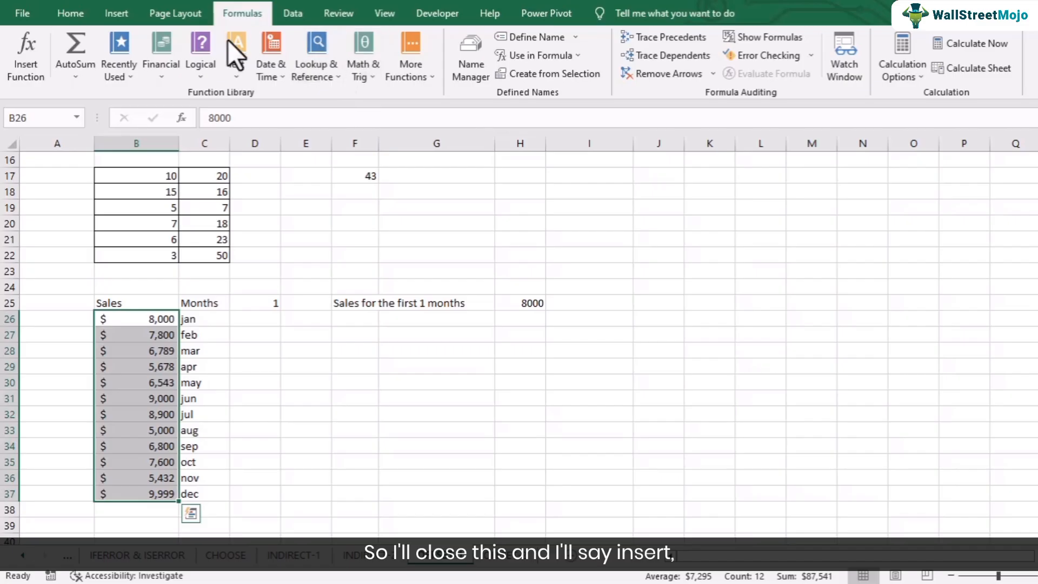
Step: Insert a column chart from the sales figures in B26:B37 and move it clear of the label and total in row 25
left_click(125, 15)
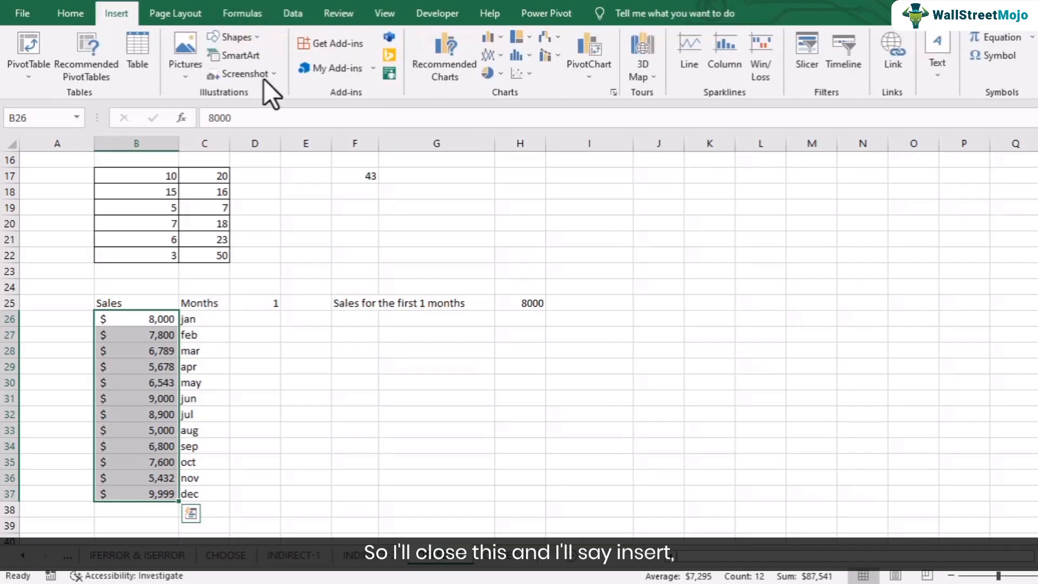
left_click(494, 37)
left_click(505, 100)
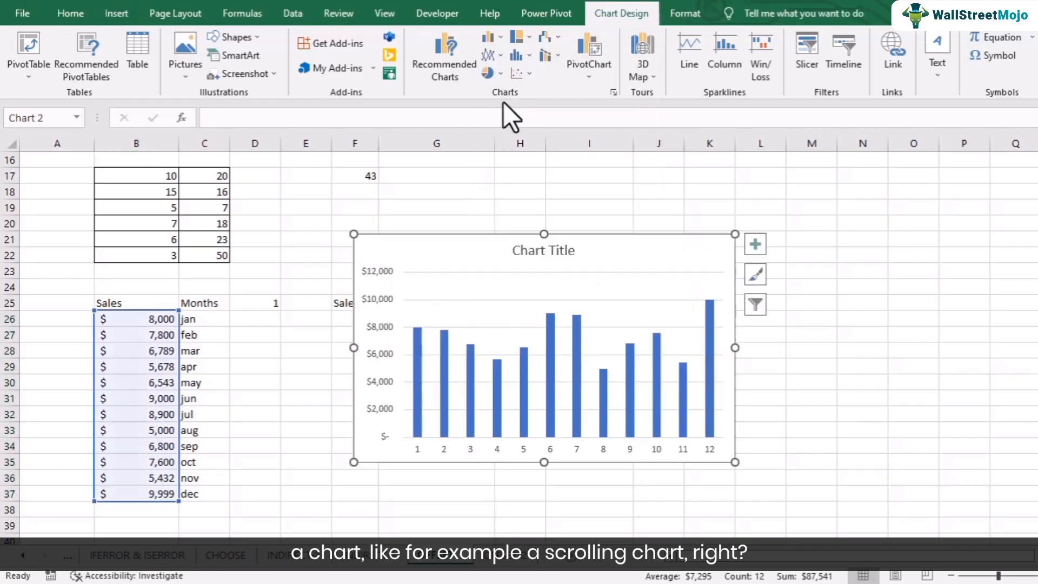
left_click_drag(494, 250, 730, 241)
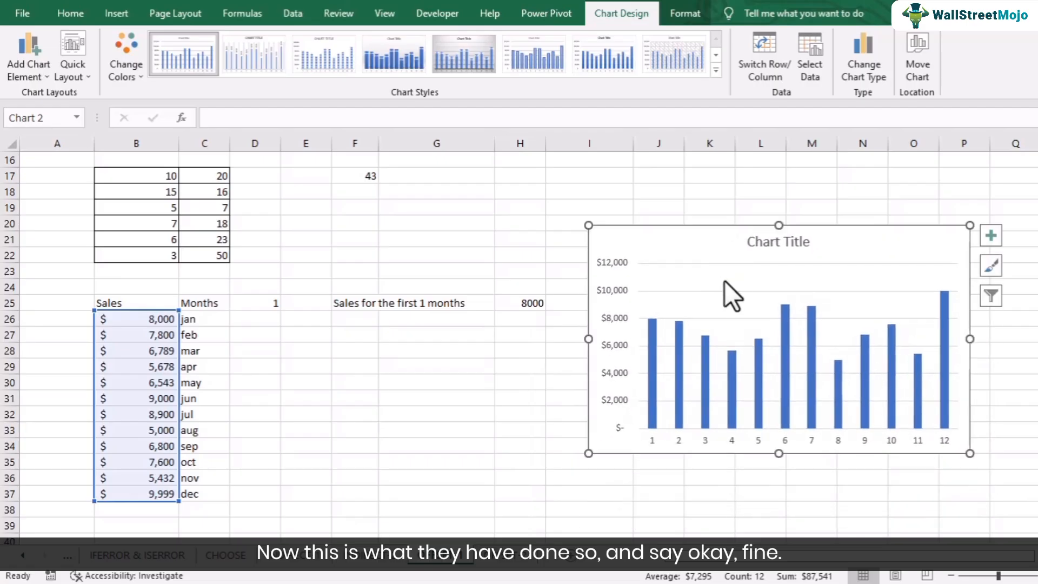
Step: Remove the existing data series from the chart's data source
right_click(711, 253)
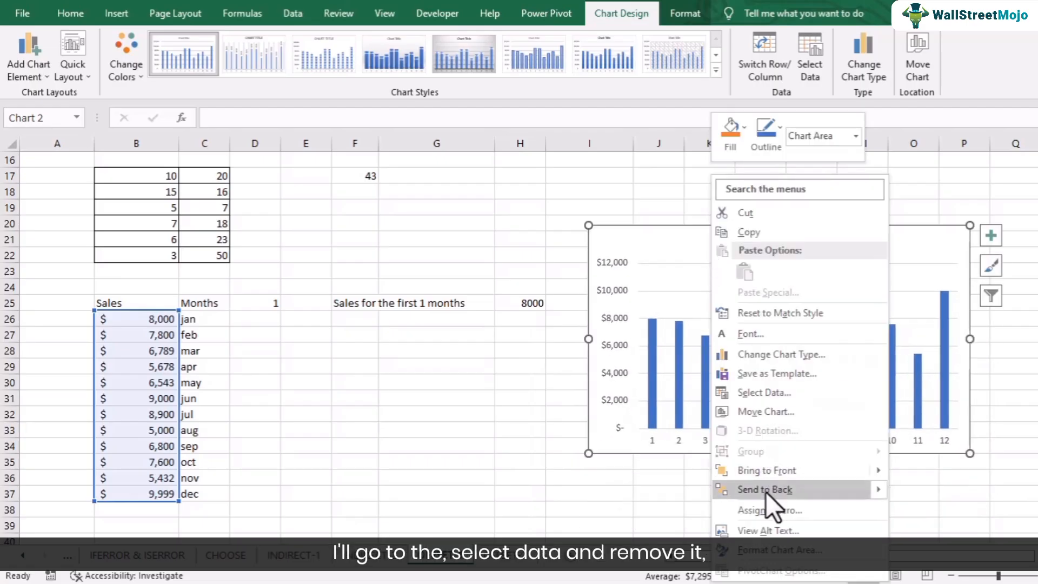
left_click(762, 391)
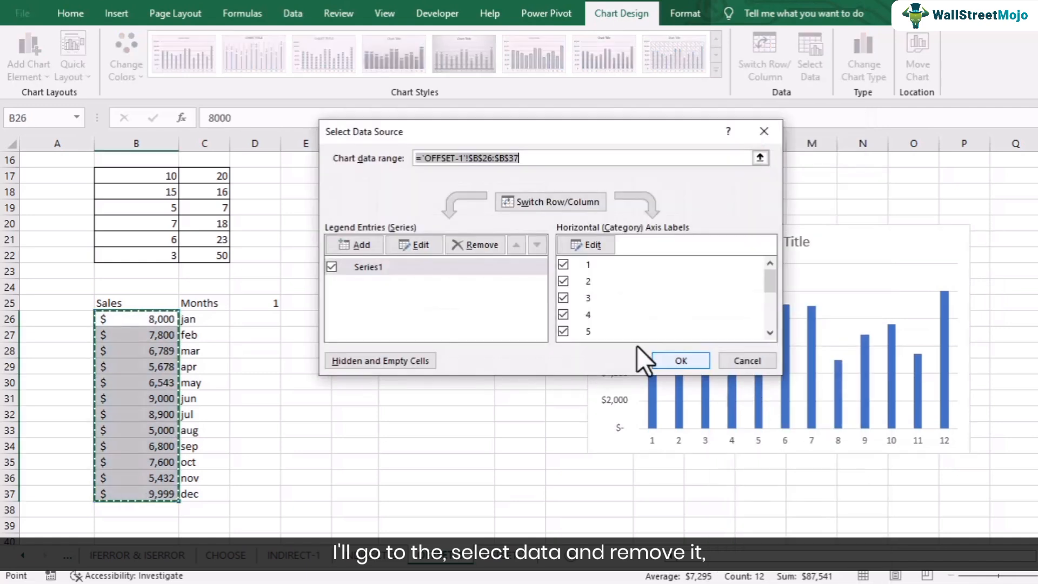
left_click(461, 246)
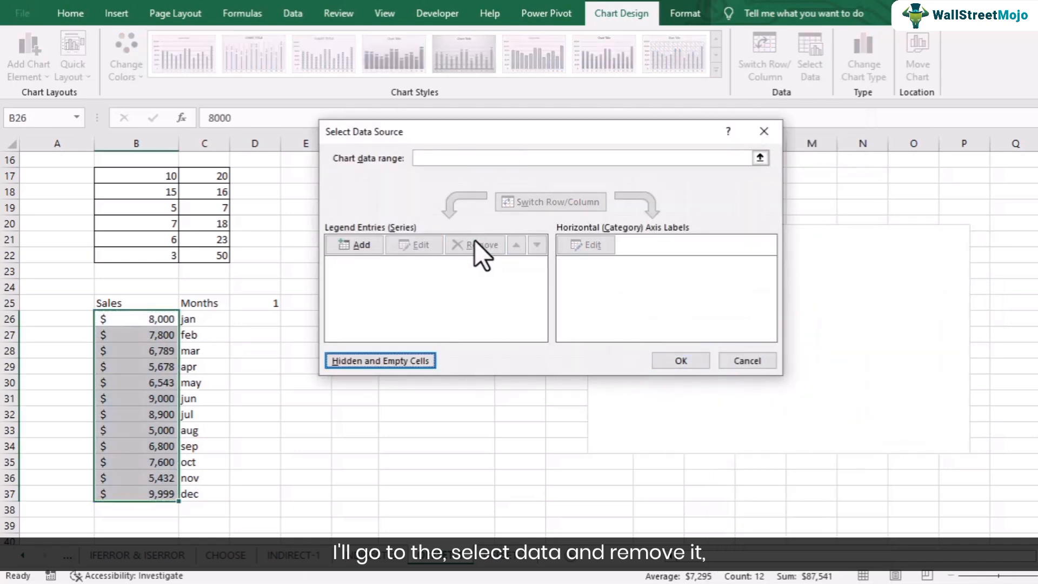
Step: Add a chart series named from cell B25 with its values set to ='OFFSET-1'!MySales
left_click_drag(393, 135, 284, 111)
left_click(238, 222)
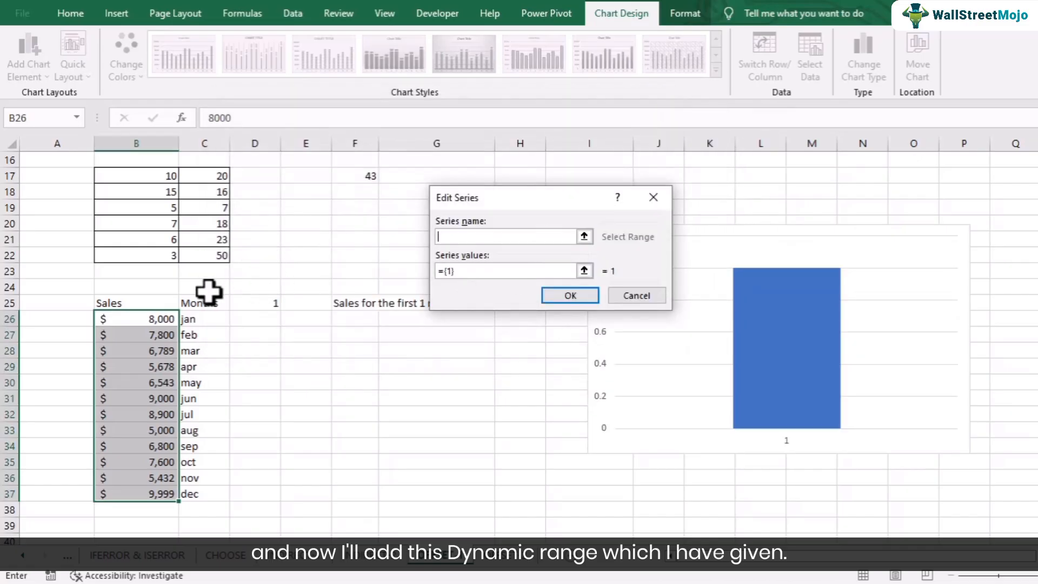
left_click(153, 303)
left_click(469, 271)
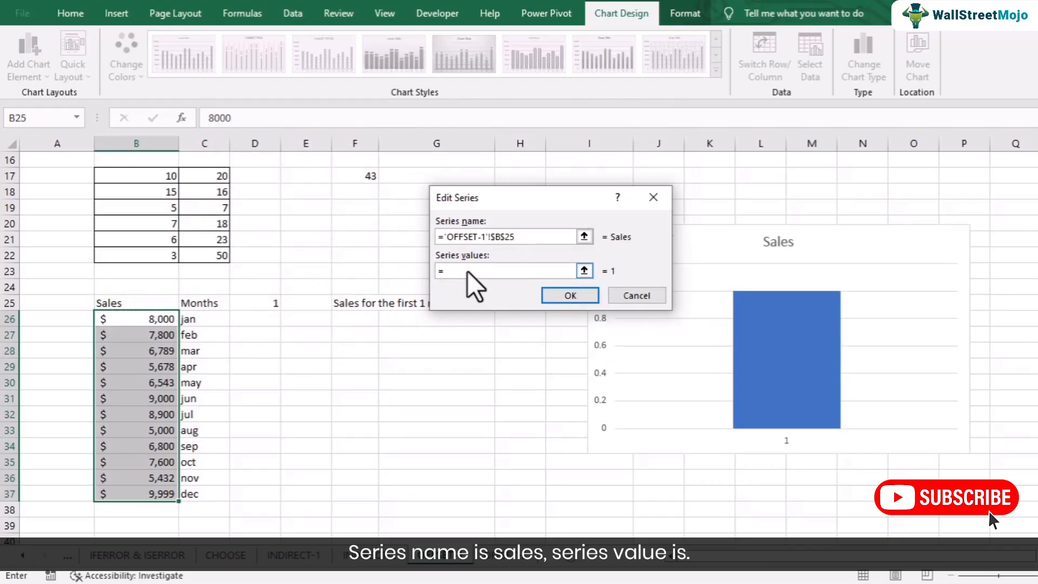
left_click(455, 561)
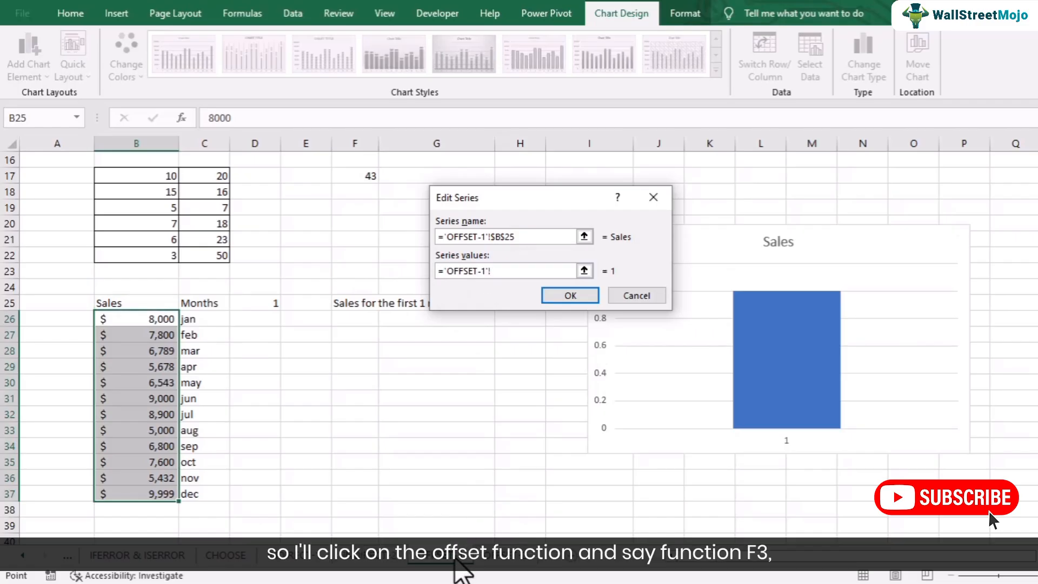
key("F3")
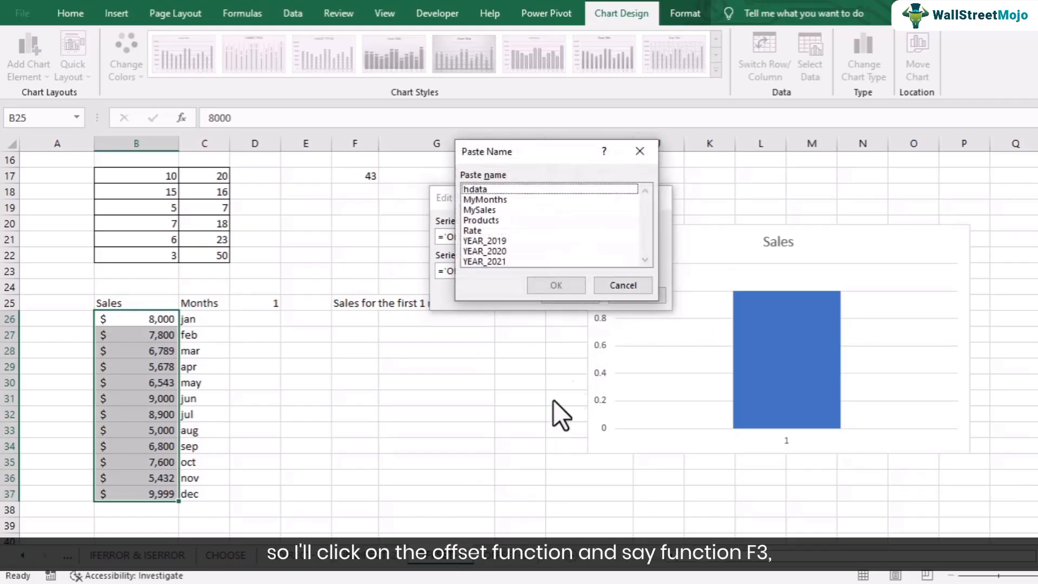
left_click(484, 207)
left_click(555, 284)
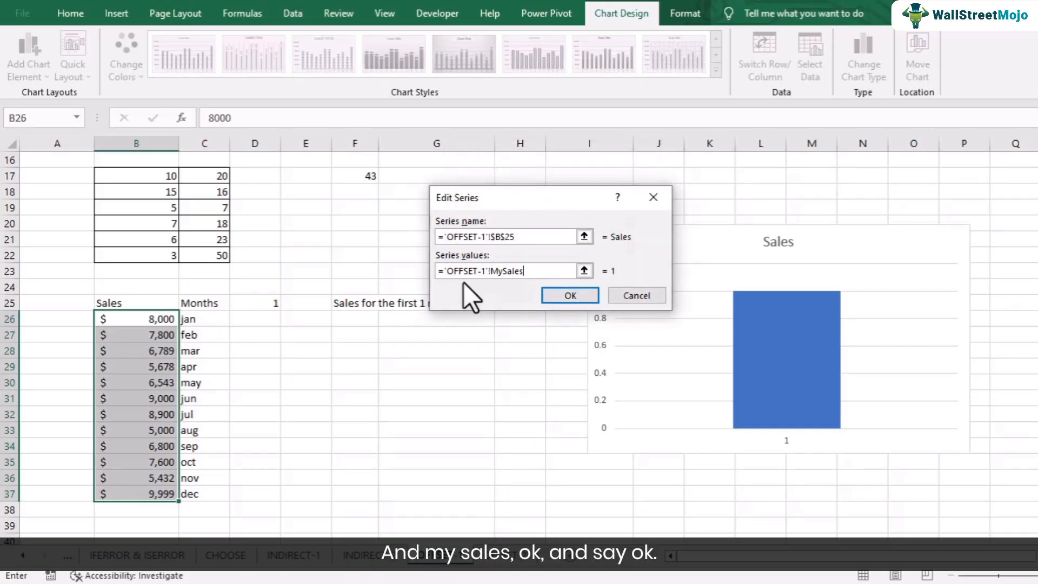
left_click(574, 296)
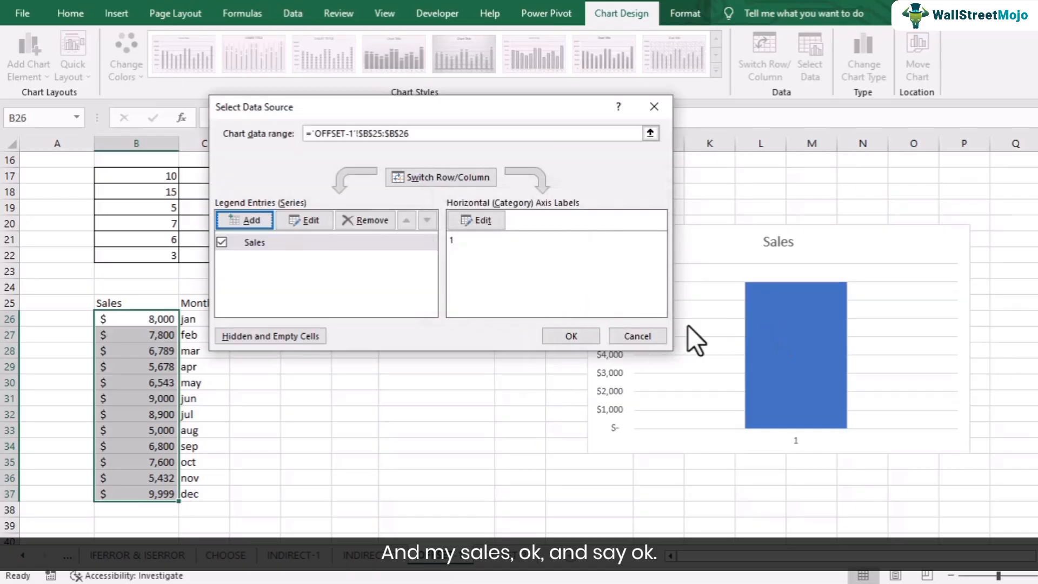
Step: Set the chart's horizontal axis label range to ='OFFSET-1'!MyMonths and apply the data source changes
left_click(486, 219)
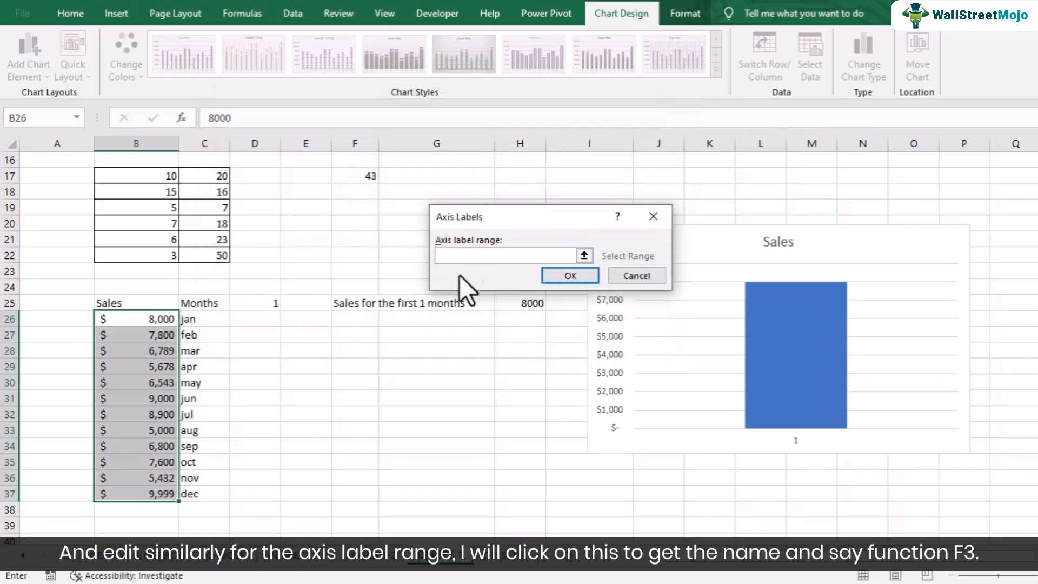
left_click(457, 555)
key("F3")
left_click(491, 200)
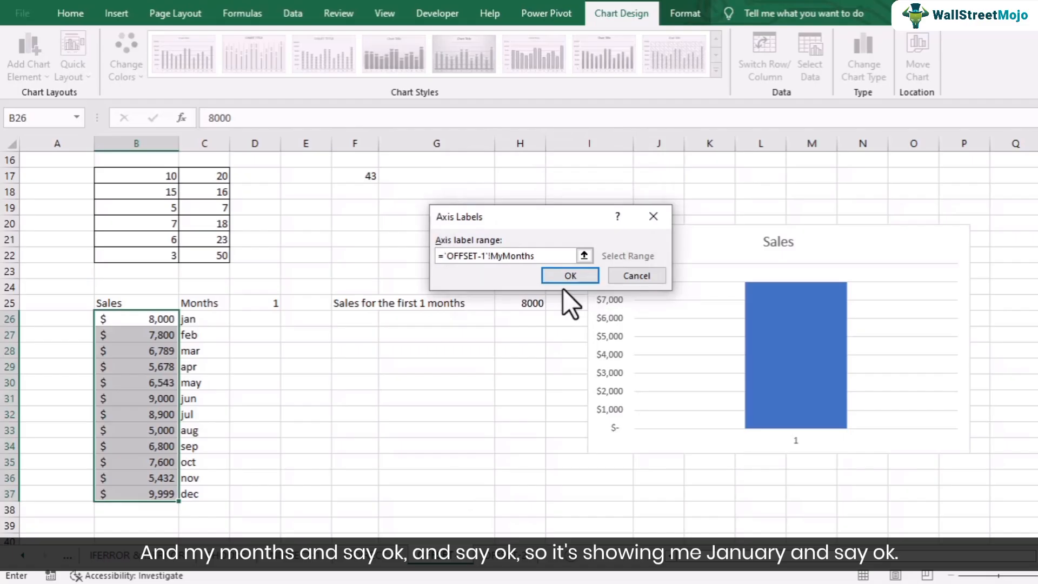
left_click(571, 276)
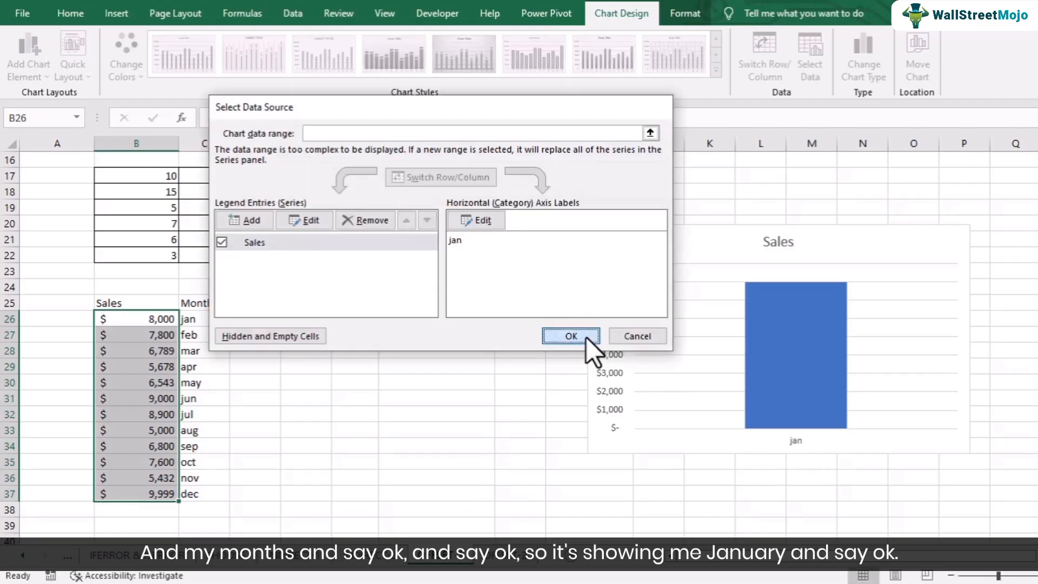
left_click(547, 336)
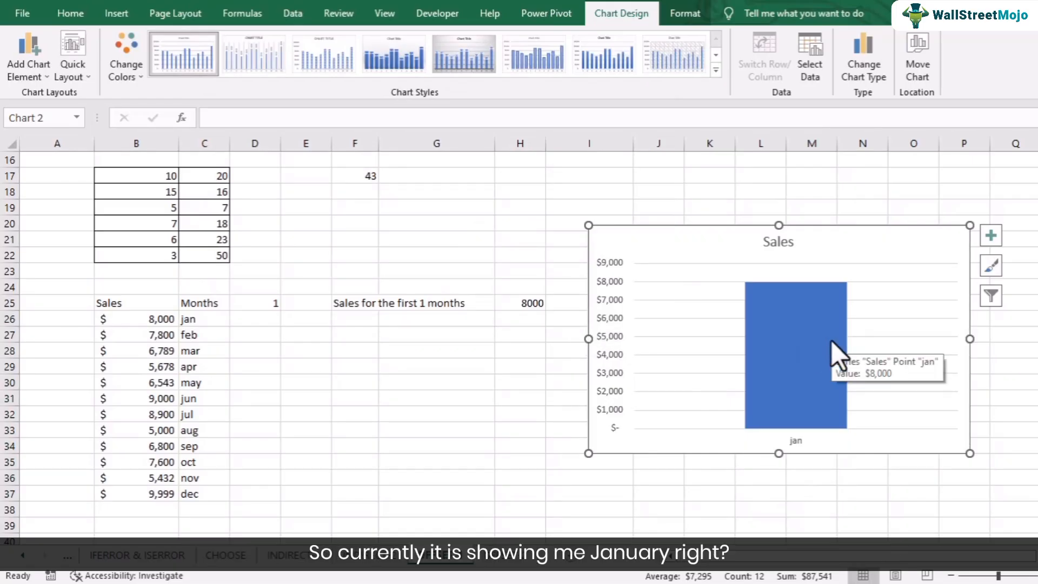
Step: Set the month count in D25 to 2 to test the dynamic chart
left_click(271, 306)
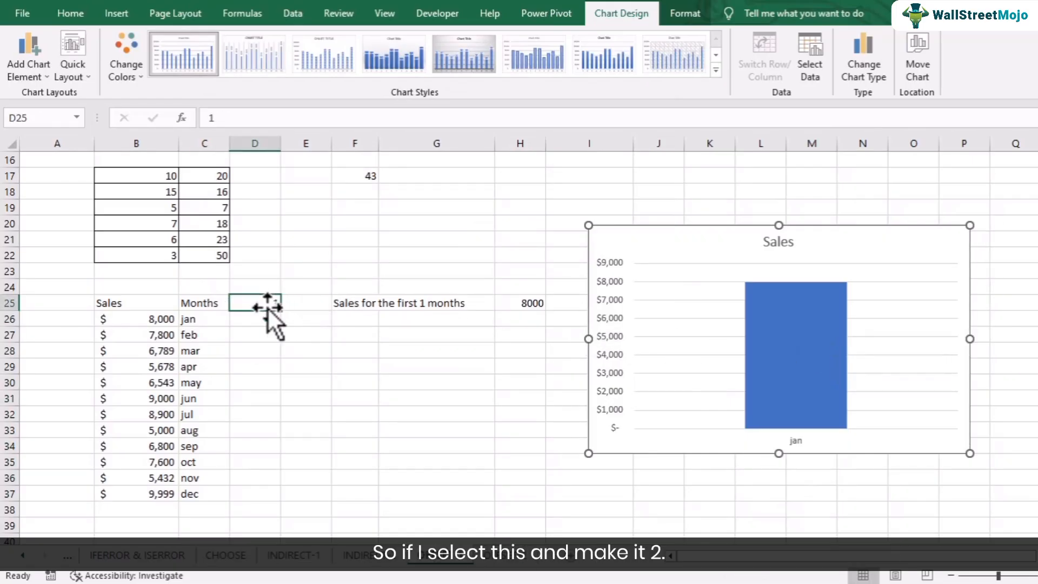
type("2")
key("Return")
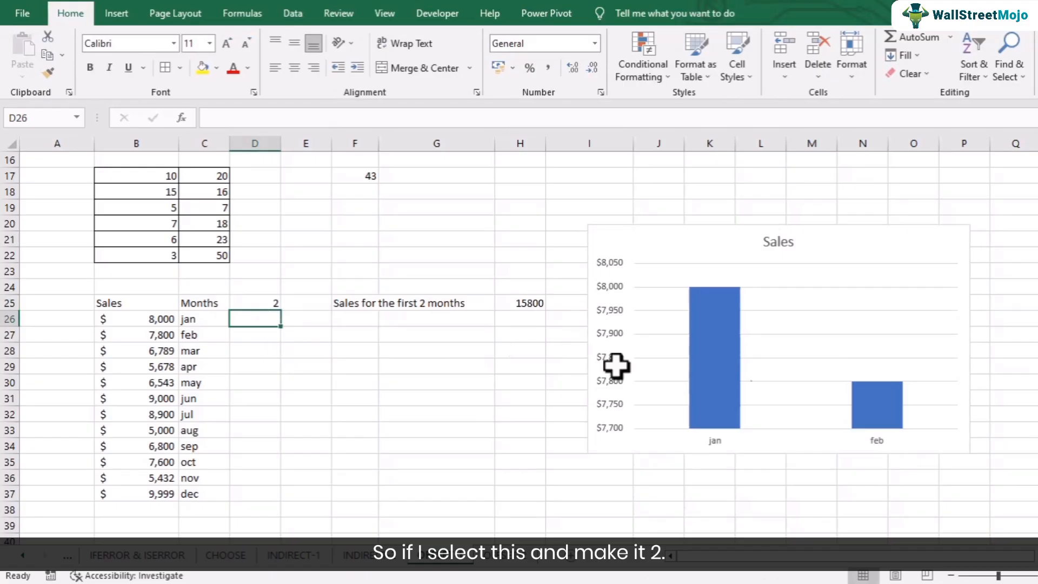
Step: Set the month count in D25 to 3 to test the sales total and the dynamic chart
left_click(274, 303)
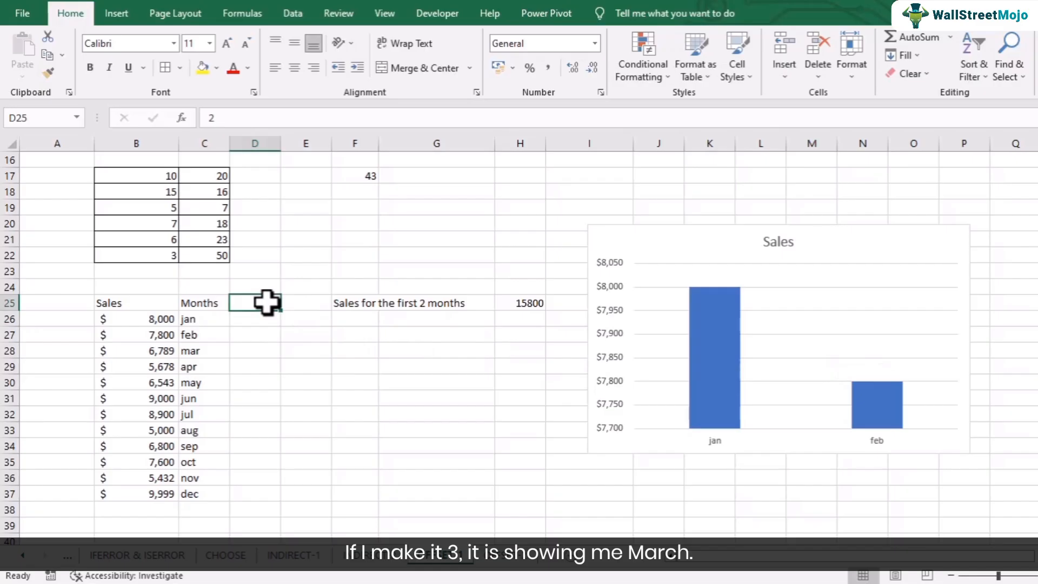
type("3")
left_click(269, 349)
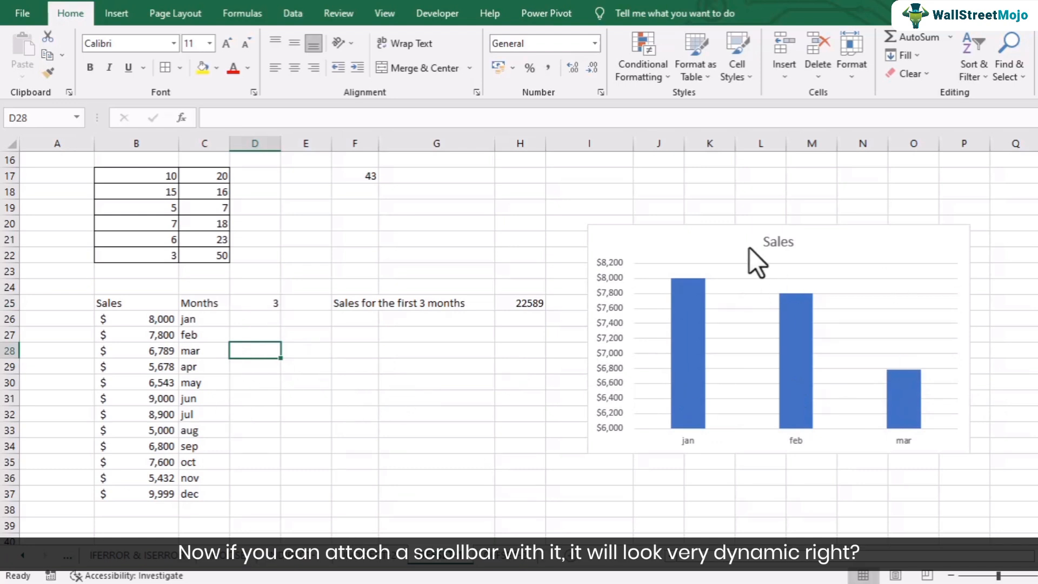
key("alt+Tab")
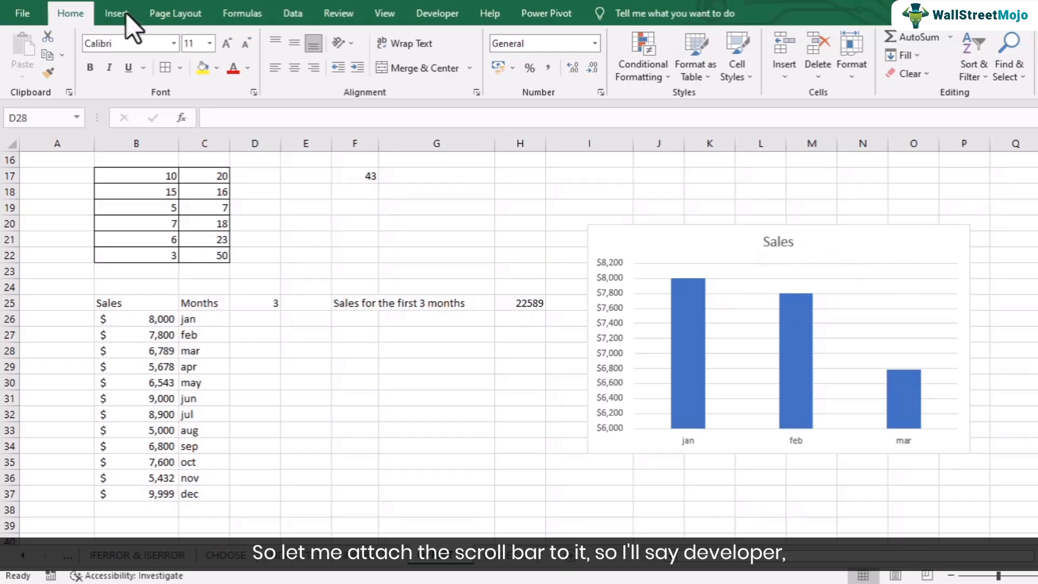
Step: Insert a horizontal scroll bar form control below the sales total, spanning roughly columns E to H over rows 30 and 31
left_click(431, 12)
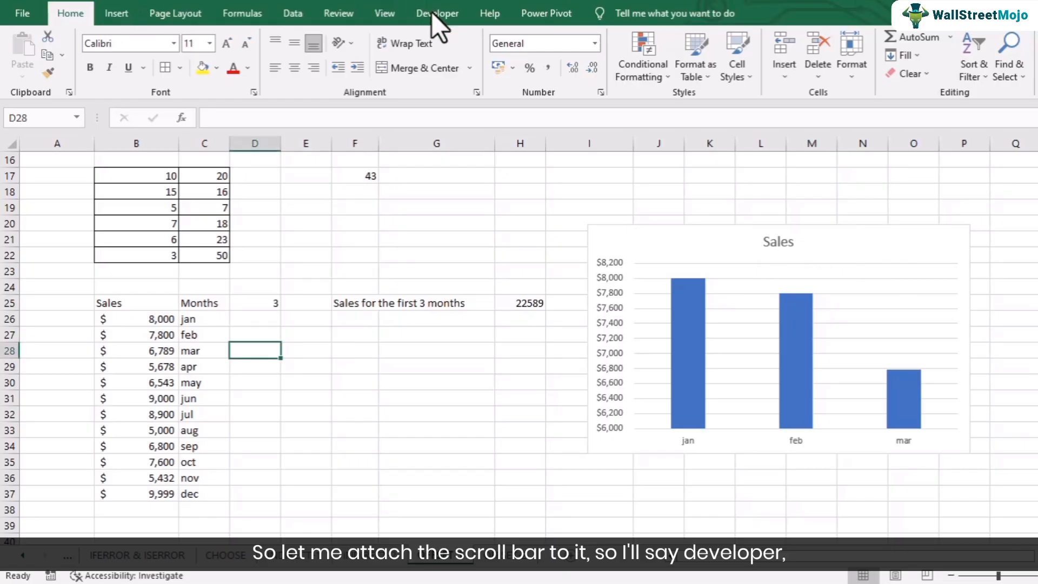
left_click(432, 12)
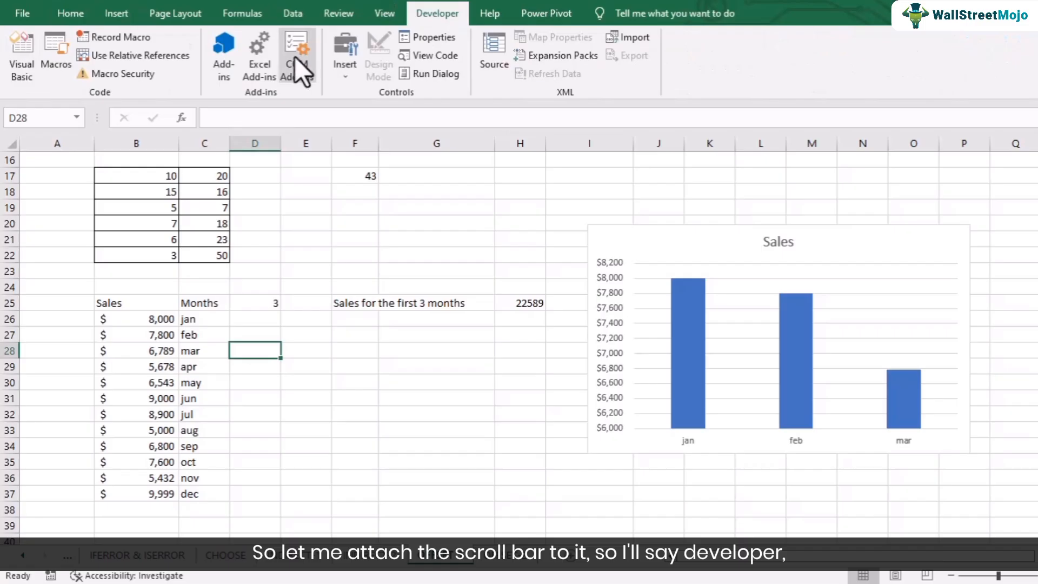
left_click(338, 76)
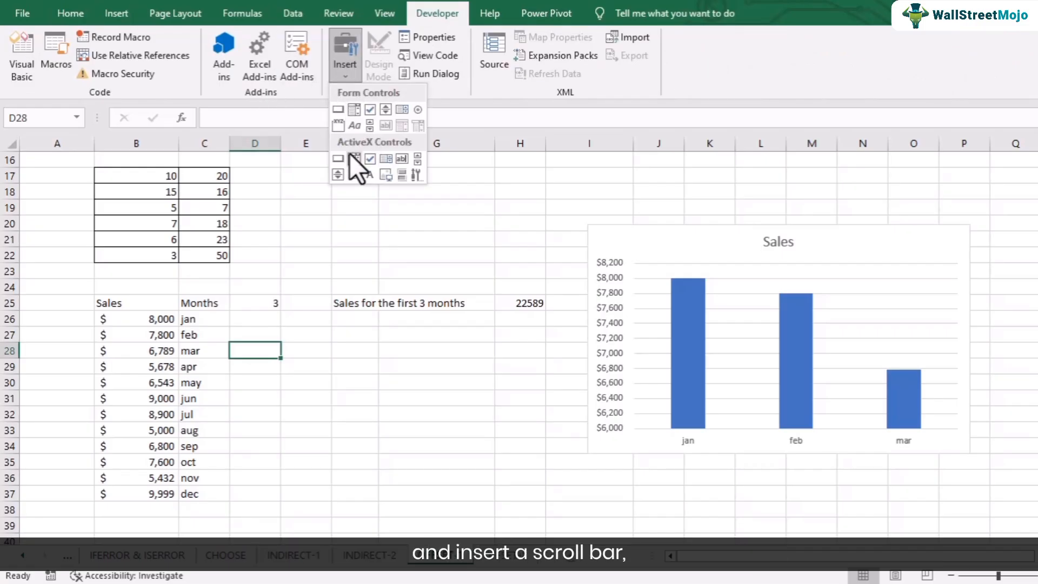
left_click(367, 126)
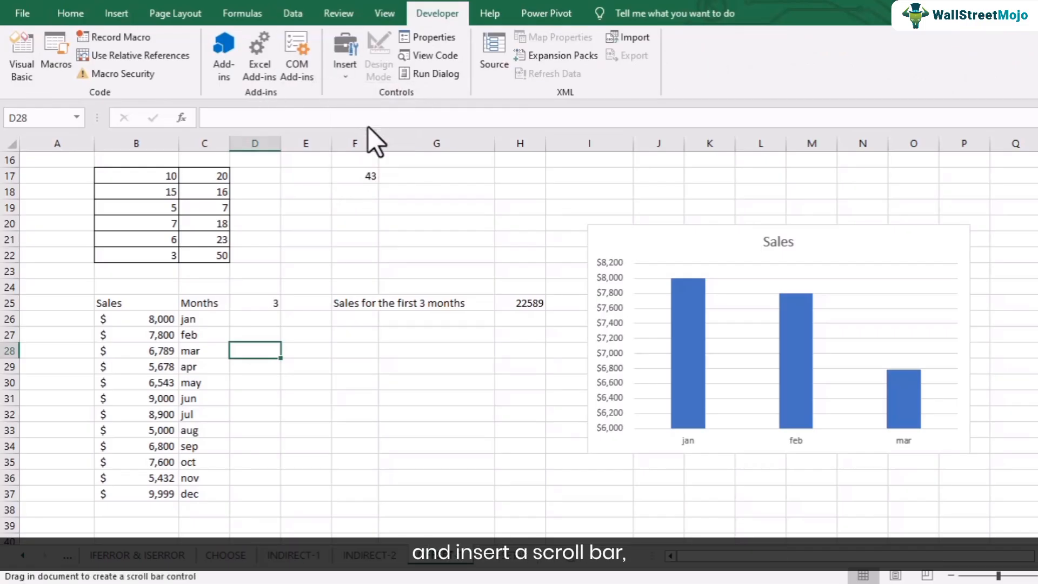
left_click_drag(289, 379, 515, 406)
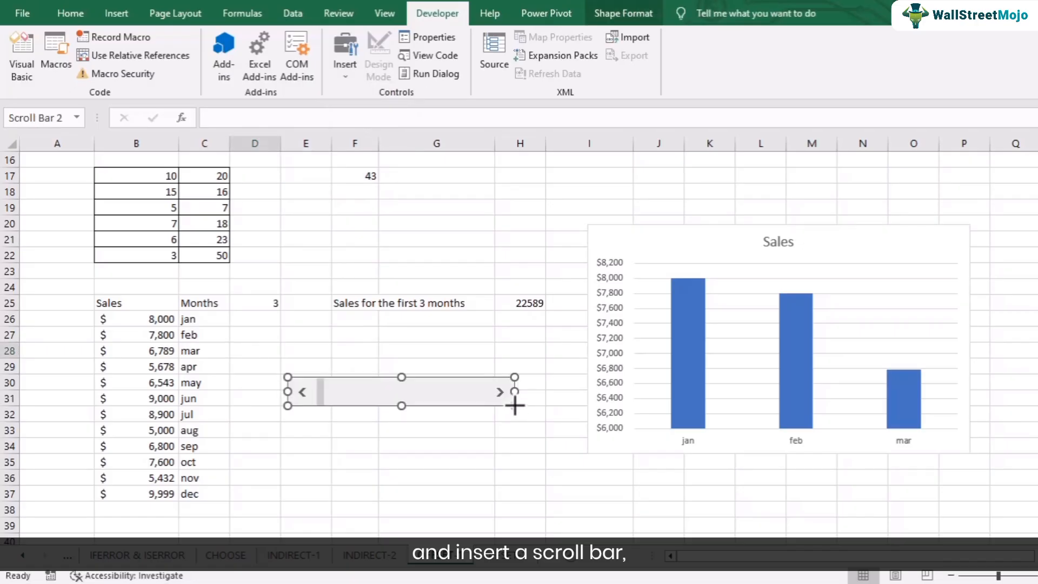
Step: Open the scroll bar's format control settings and link the control to cell $D$25
right_click(451, 394)
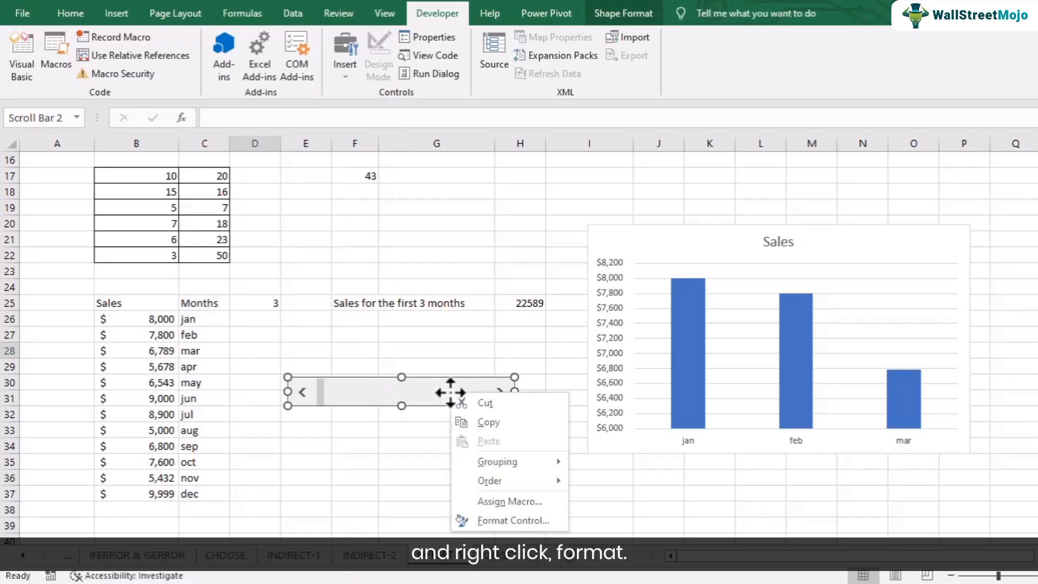
left_click(490, 520)
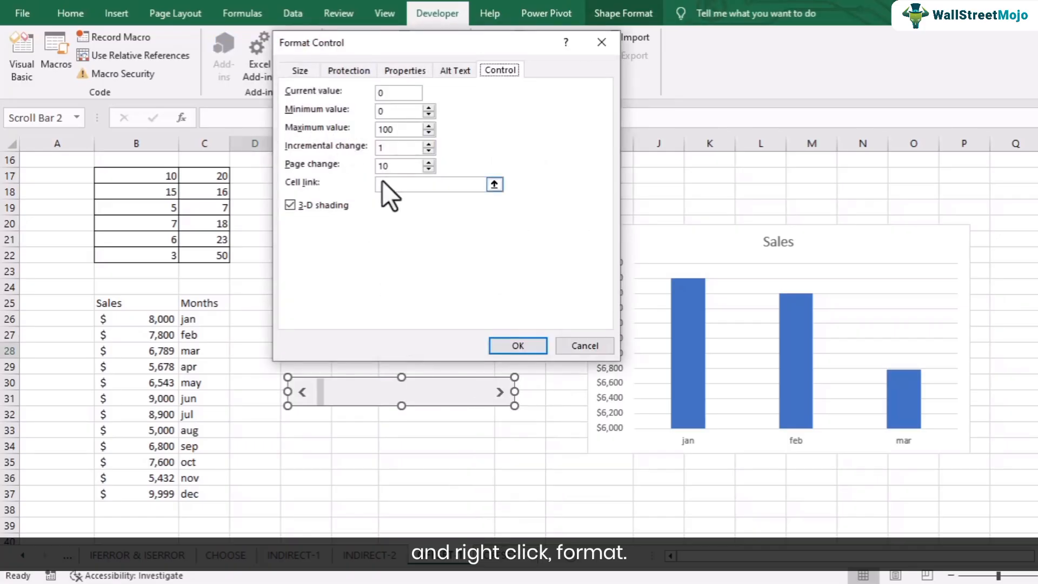
left_click(390, 186)
left_click_drag(381, 46, 540, 179)
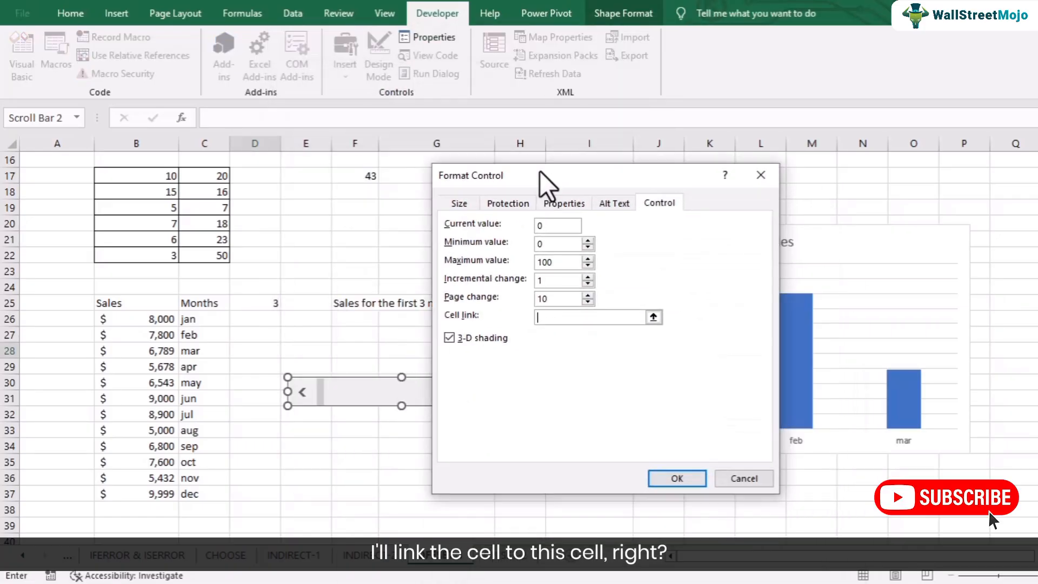
left_click(258, 301)
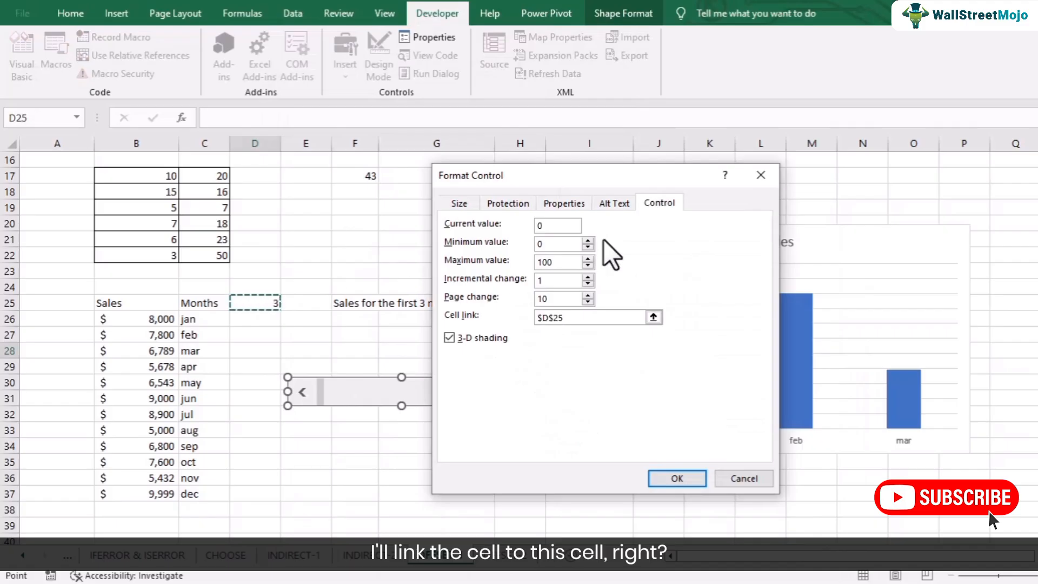
Step: Set the scroll bar's maximum value to 12 and minimum value to 1, apply the settings and deselect the control
left_click_drag(568, 263, 480, 269)
type("12")
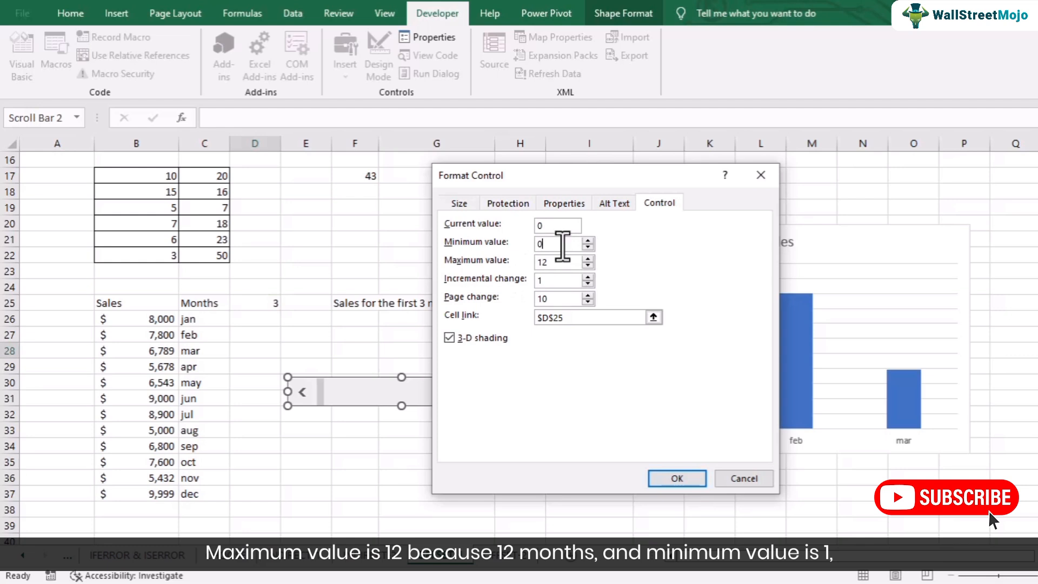
type("1")
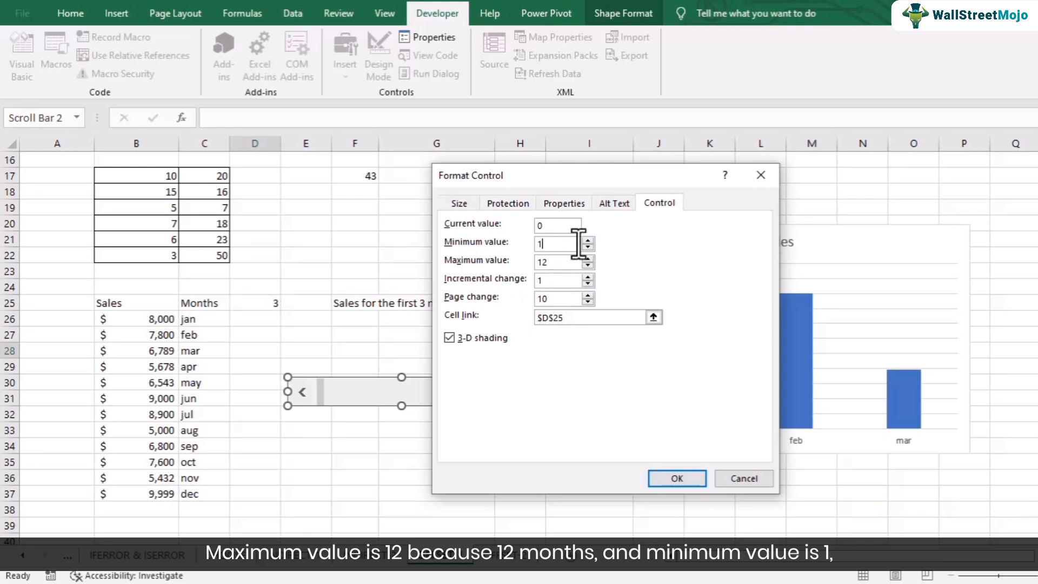
left_click(664, 480)
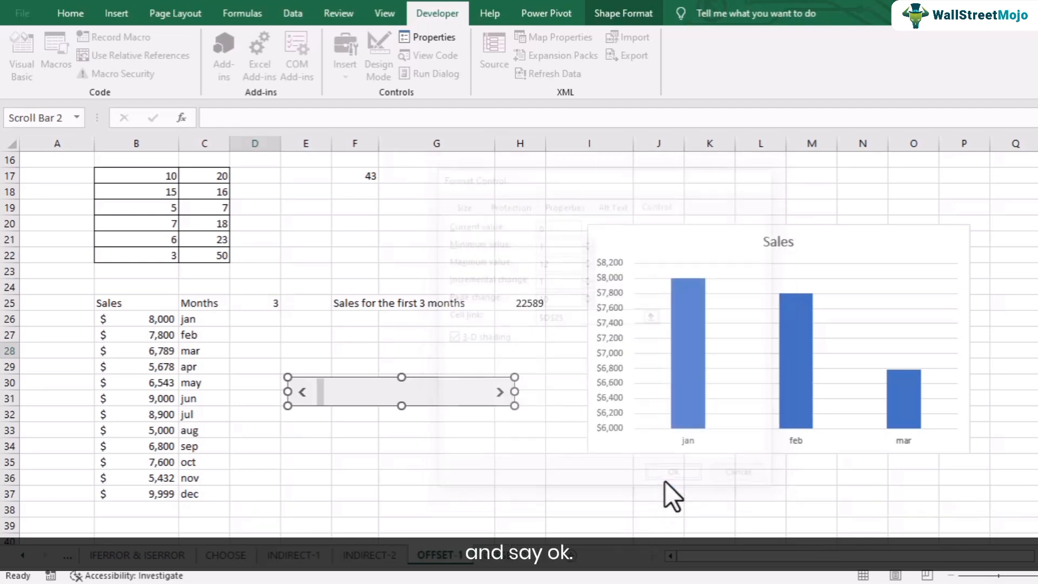
left_click(380, 433)
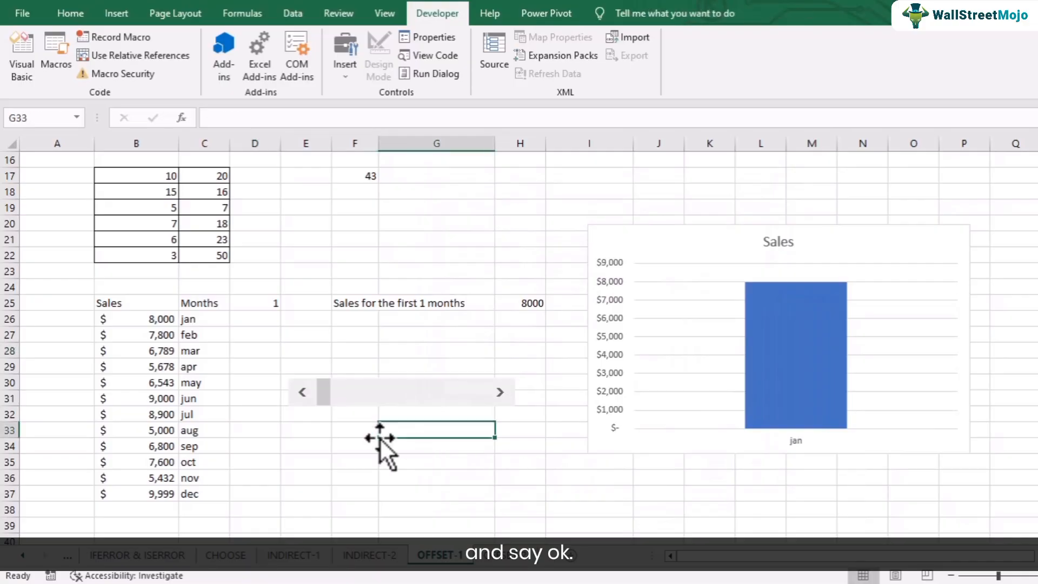
Step: Raise the month count from 1 to 12 with the scroll bar to test the chart
left_click(500, 392)
left_click(500, 392)
left_click(500, 392)
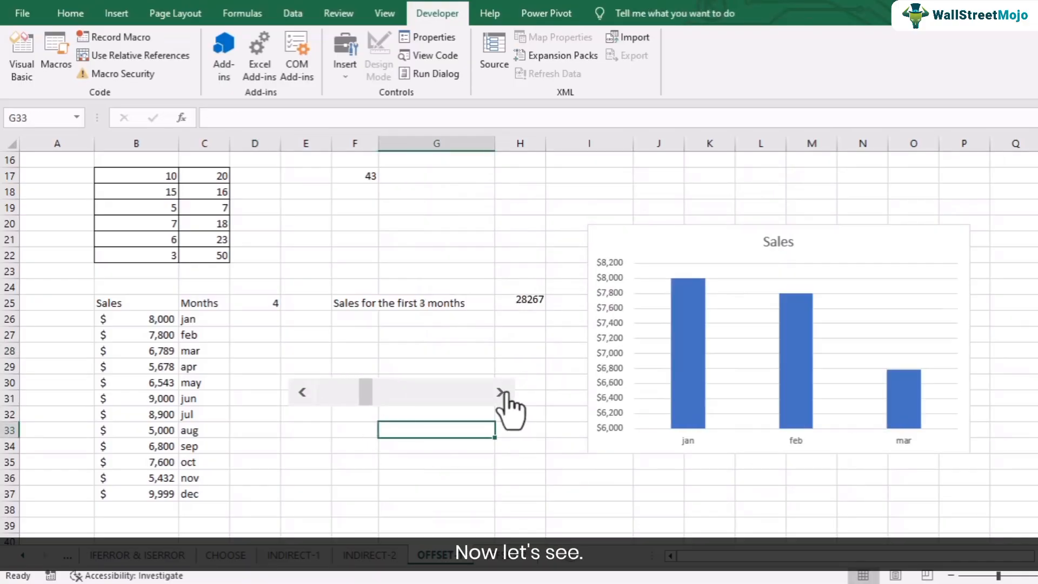
left_click(499, 392)
left_click(500, 392)
left_click(500, 392)
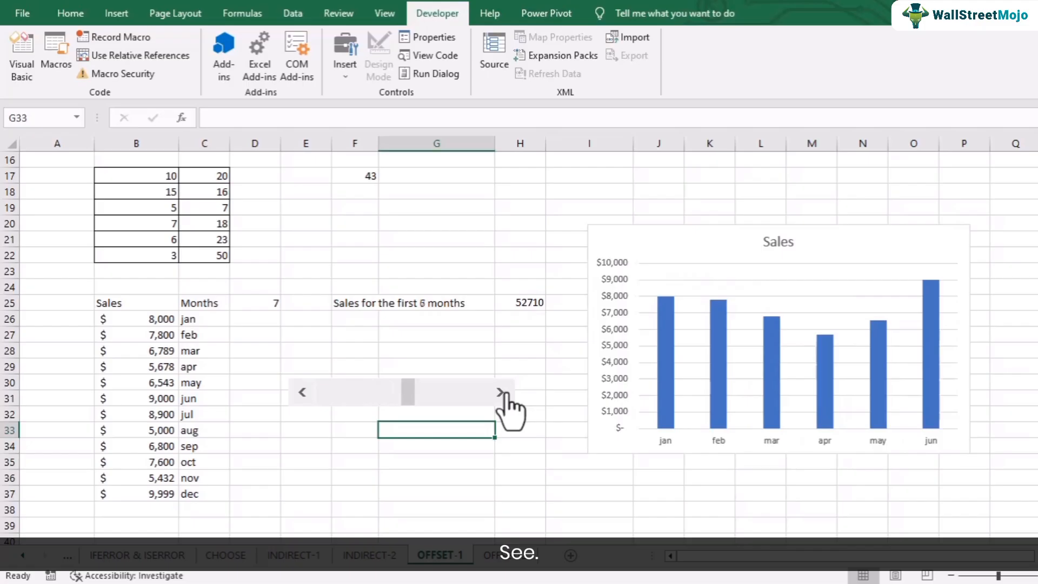
left_click(500, 392)
left_click(500, 392)
left_click(500, 392)
left_click(500, 391)
left_click(500, 392)
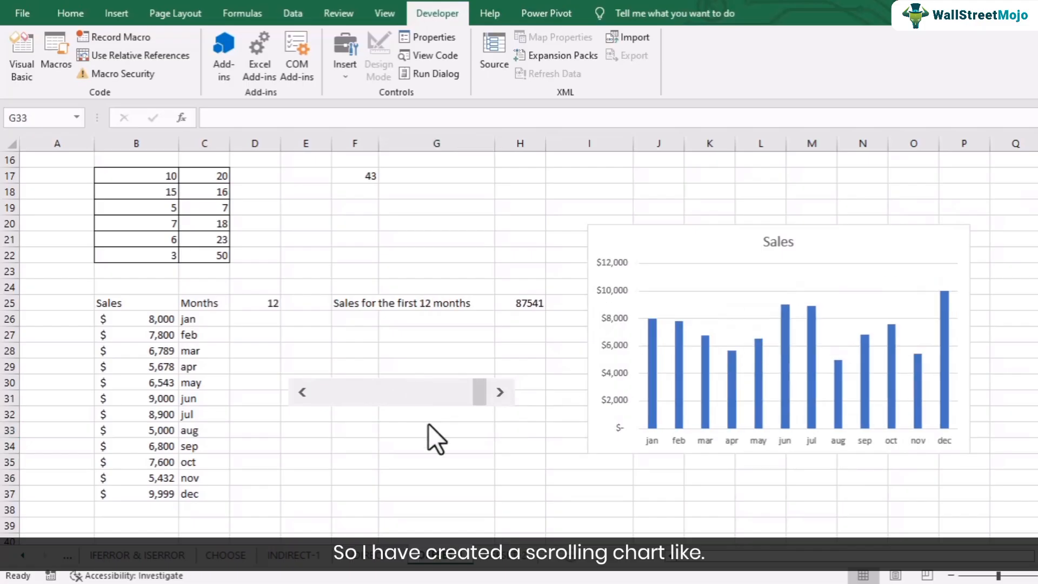
Step: Lower the month count step by step to 1 with the scroll bar, checking the sales total and chart
left_click(303, 392)
left_click(303, 392)
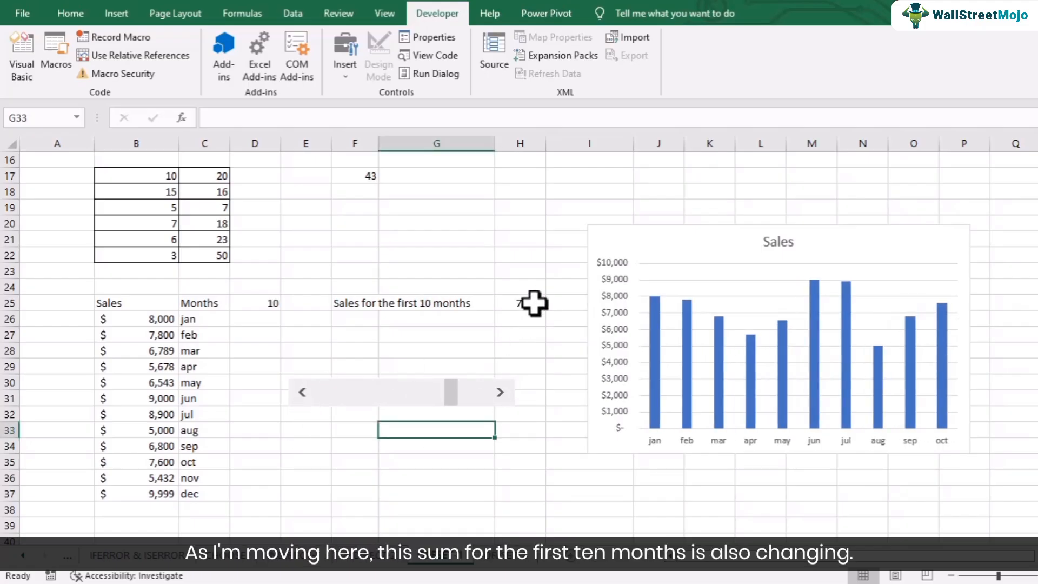
left_click(301, 392)
left_click(302, 391)
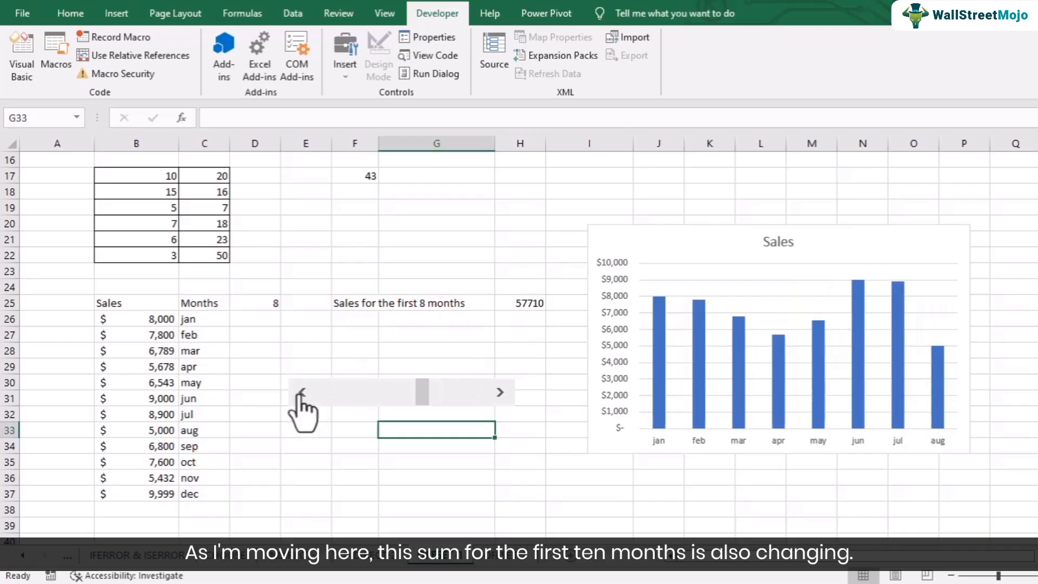
left_click(302, 392)
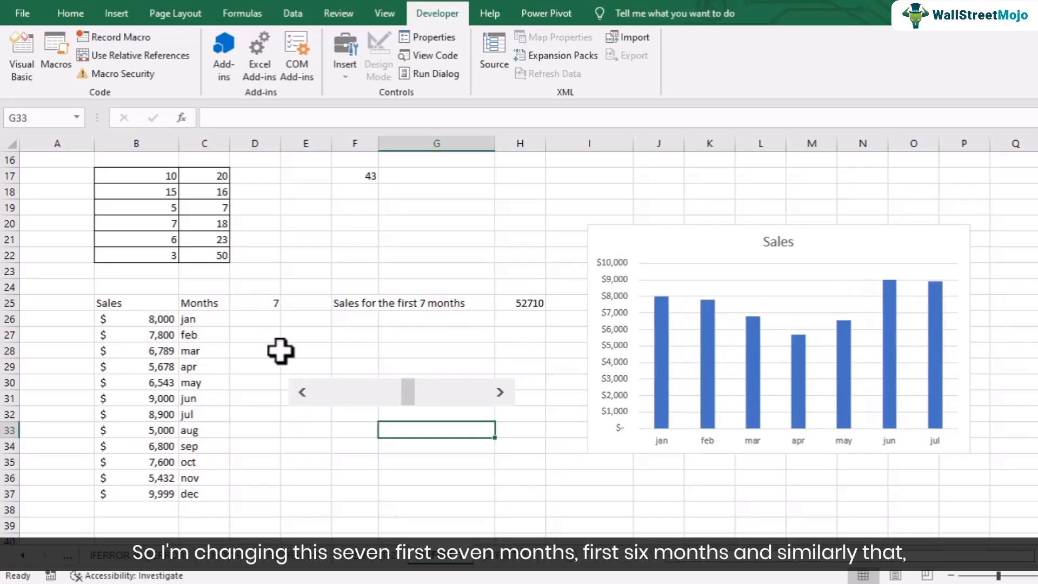
left_click(301, 392)
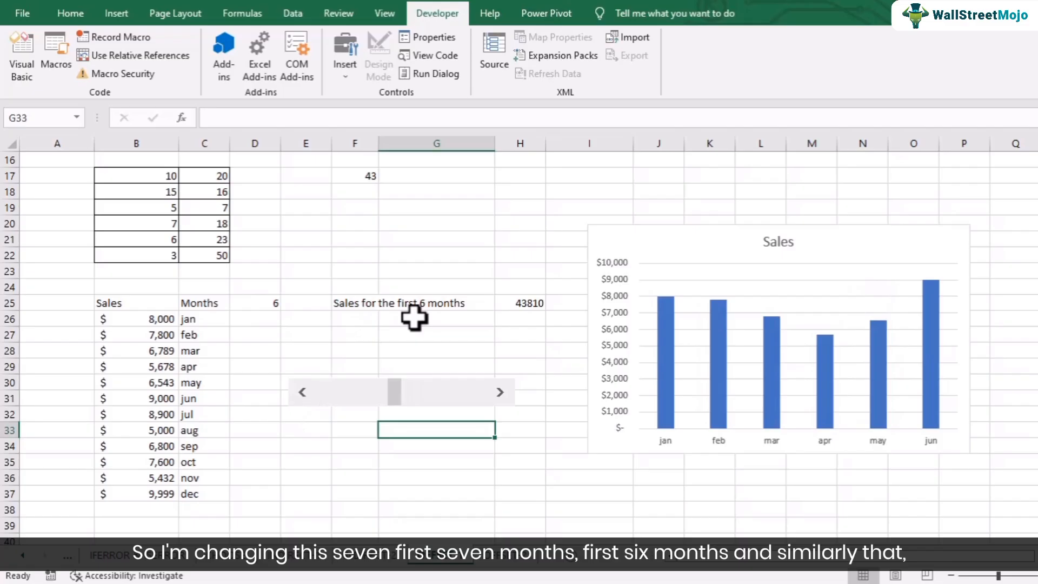
left_click(301, 392)
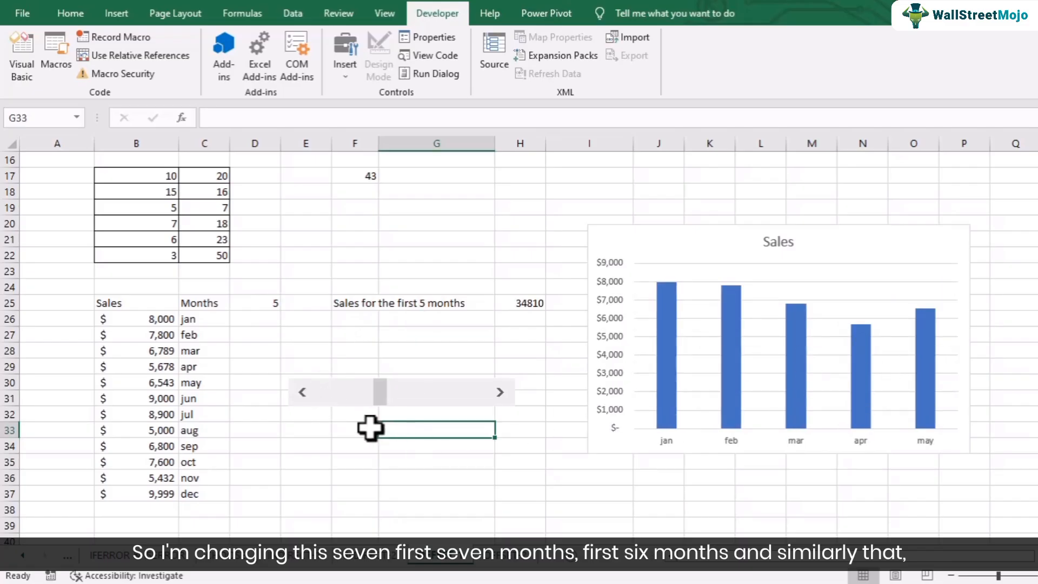
left_click(302, 391)
left_click(301, 392)
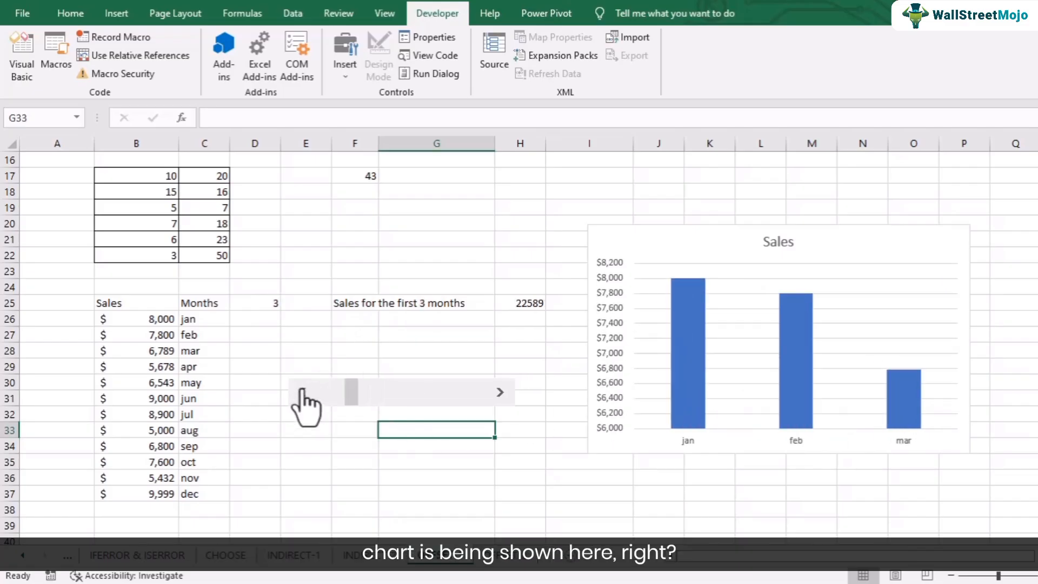
left_click(301, 392)
left_click(302, 392)
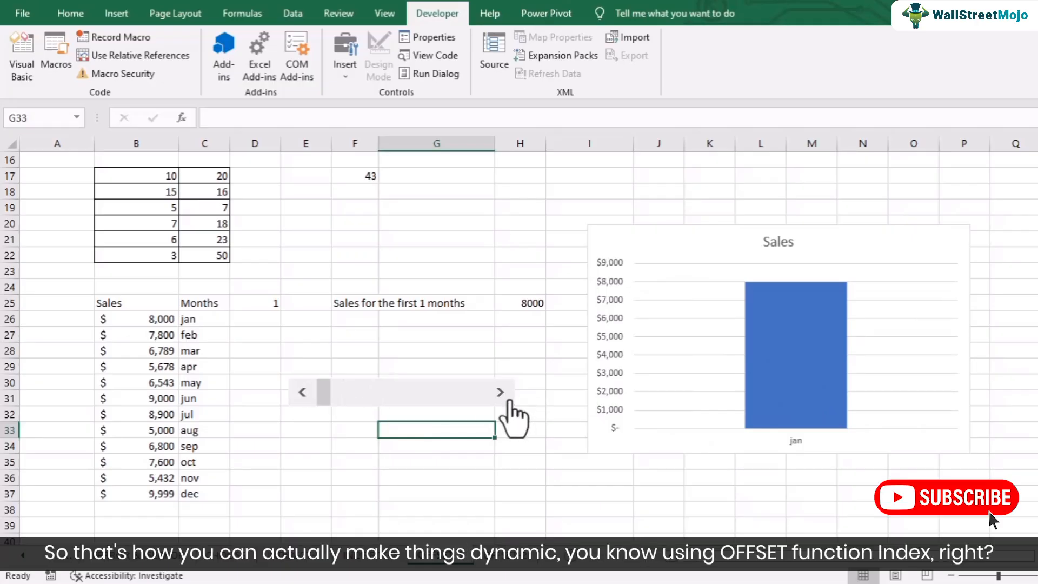
Step: Use the scroll bar to bring the month count back up to 12, one month at a time
left_click(501, 393)
left_click(500, 393)
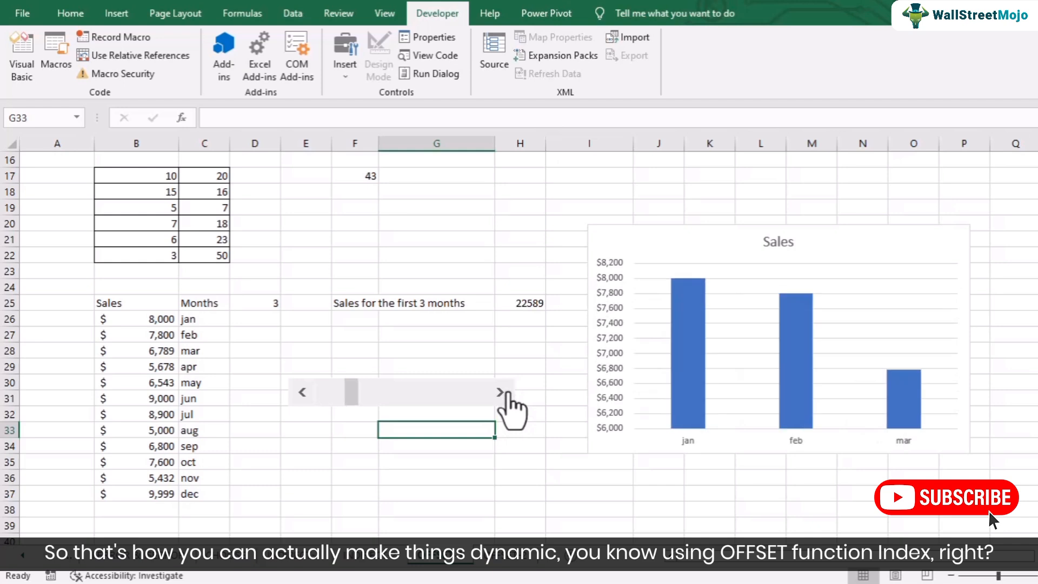
left_click(501, 392)
left_click(500, 393)
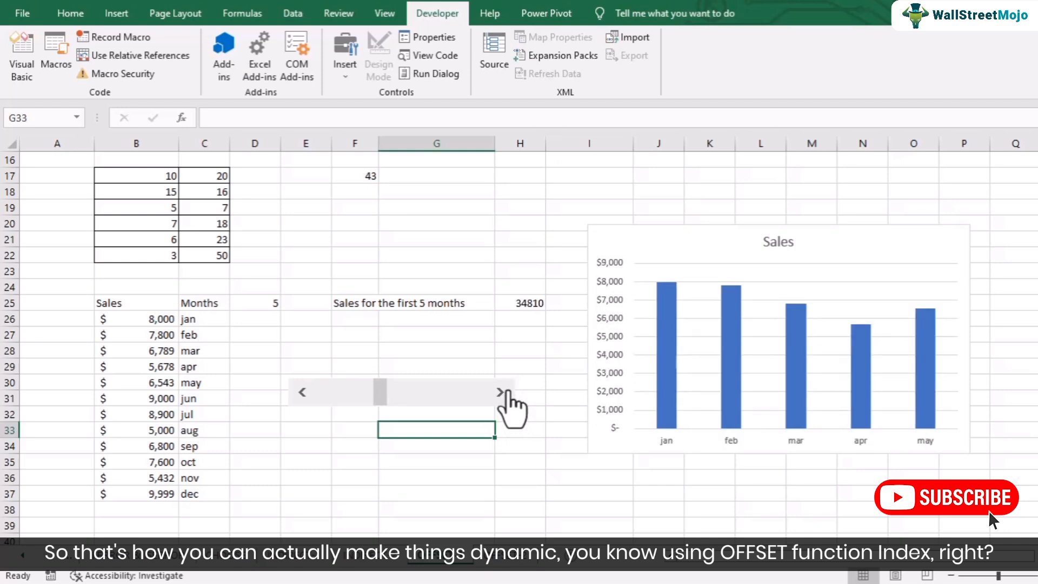
left_click(501, 392)
left_click(502, 392)
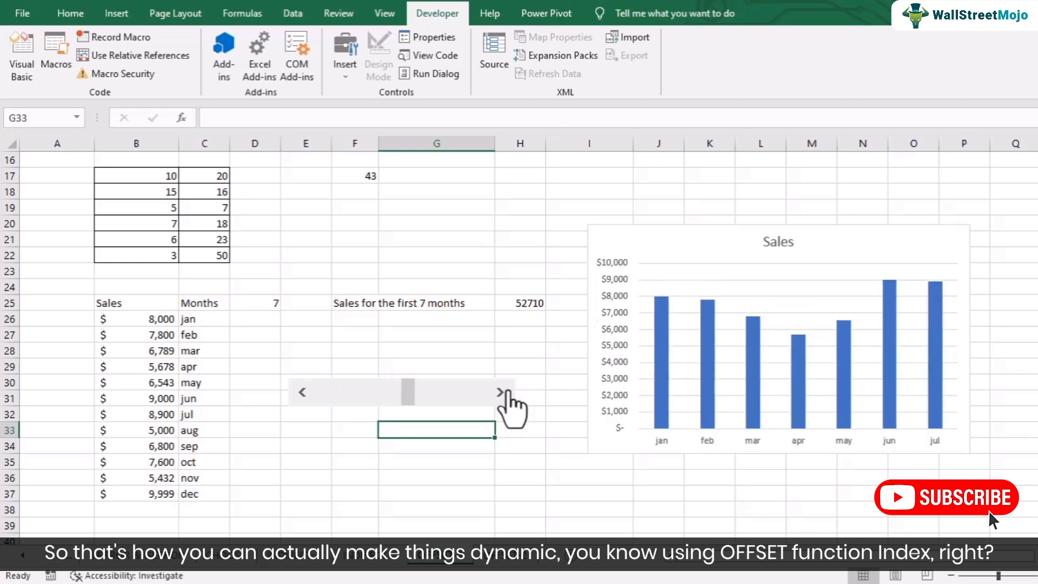
left_click(500, 392)
left_click(500, 393)
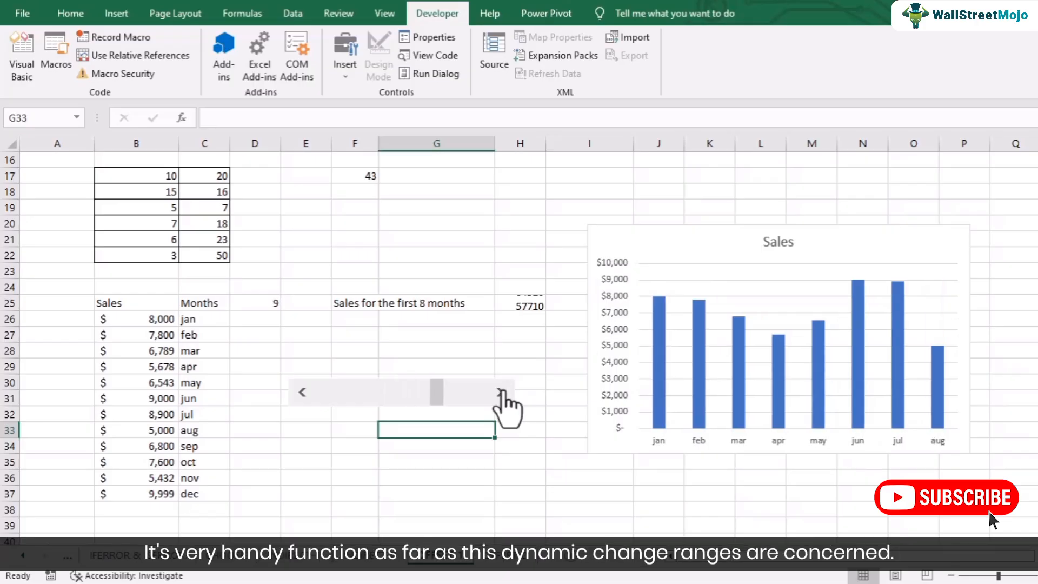
left_click(498, 393)
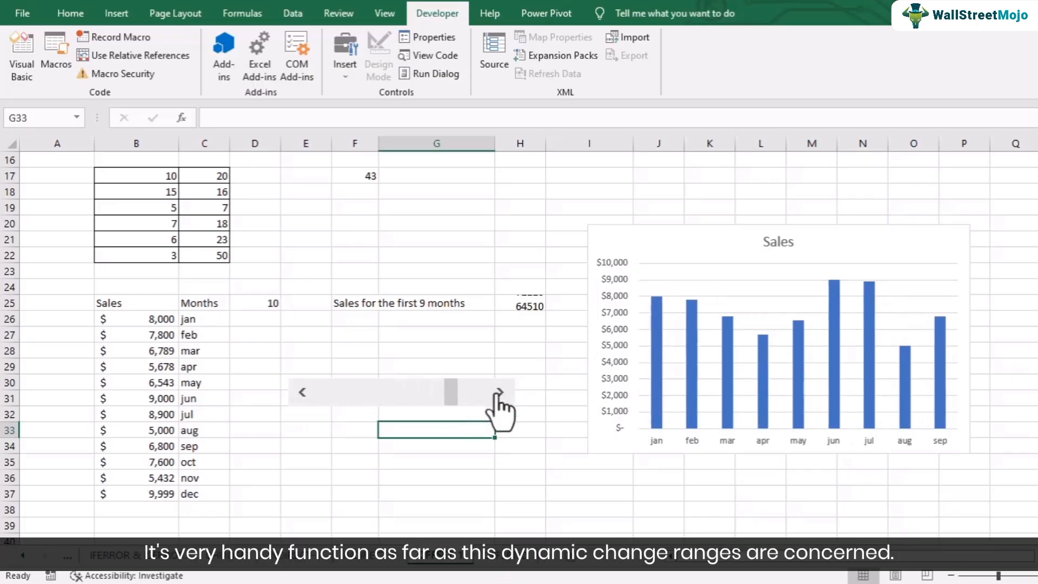
left_click(499, 394)
left_click(499, 393)
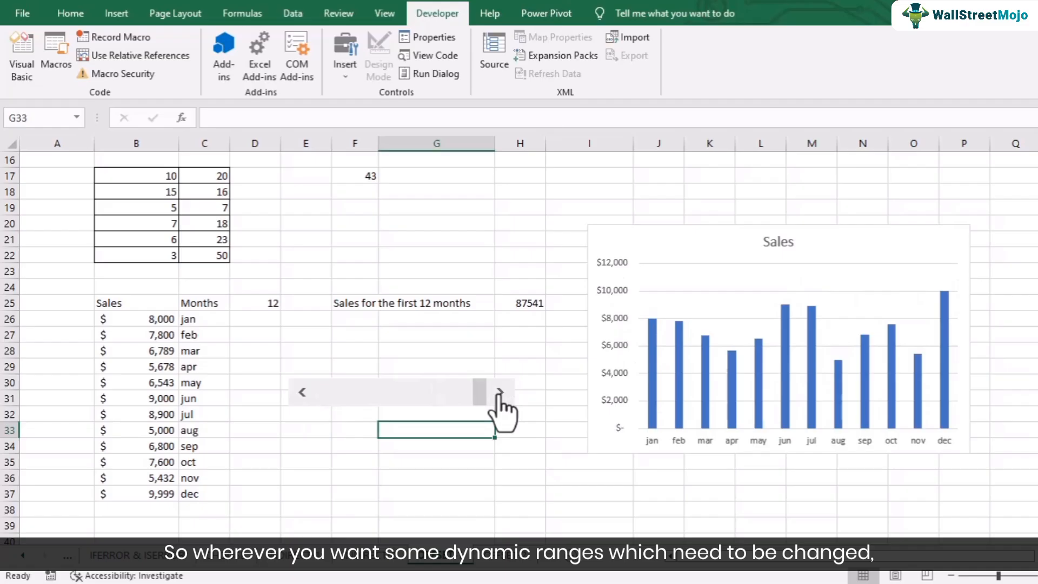
Step: Reduce the month count to 6 with the scroll bar so the chart covers January to June
left_click(303, 393)
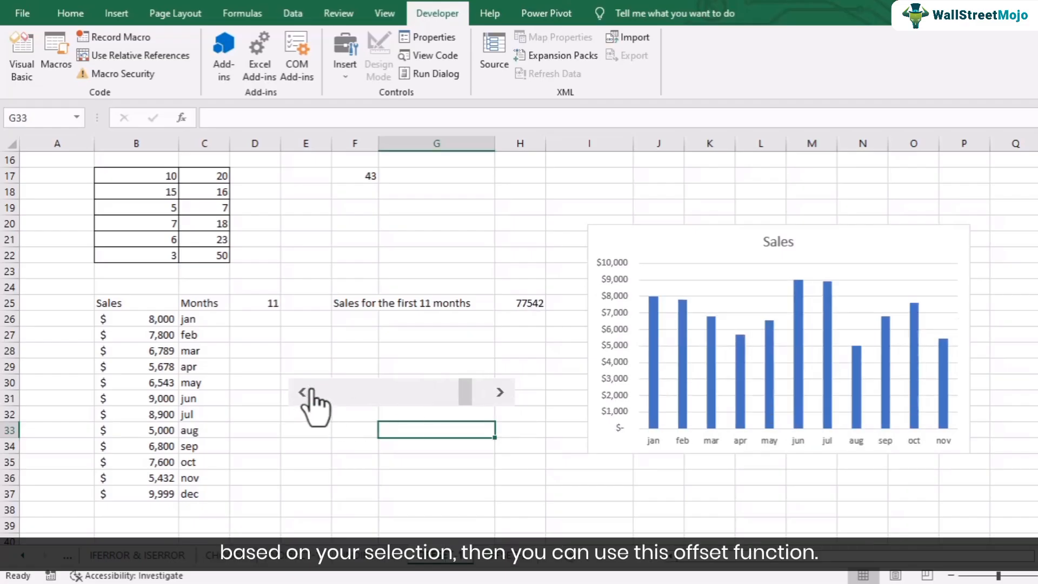
double_click(303, 392)
left_click(304, 392)
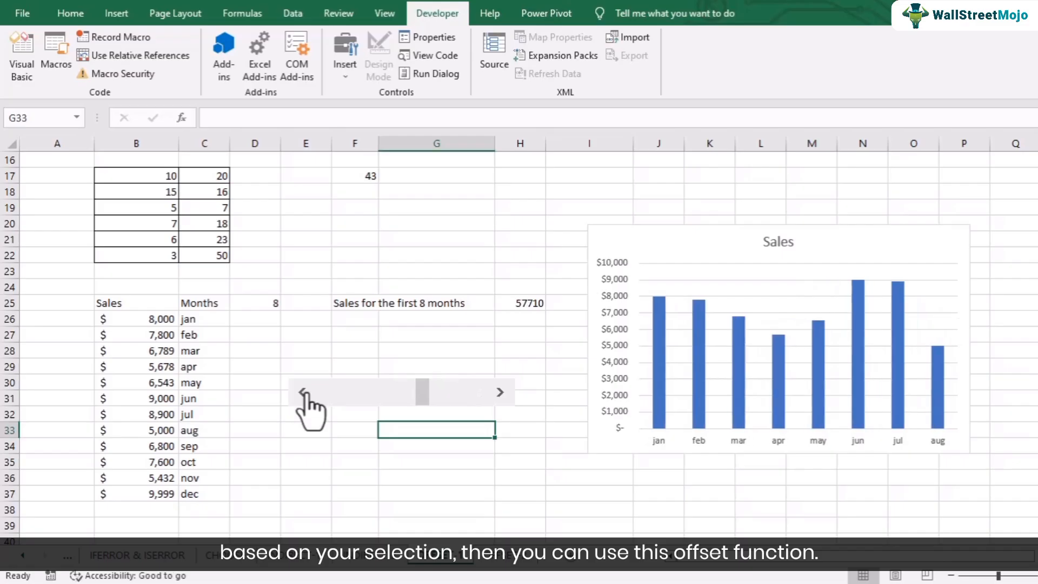
double_click(303, 393)
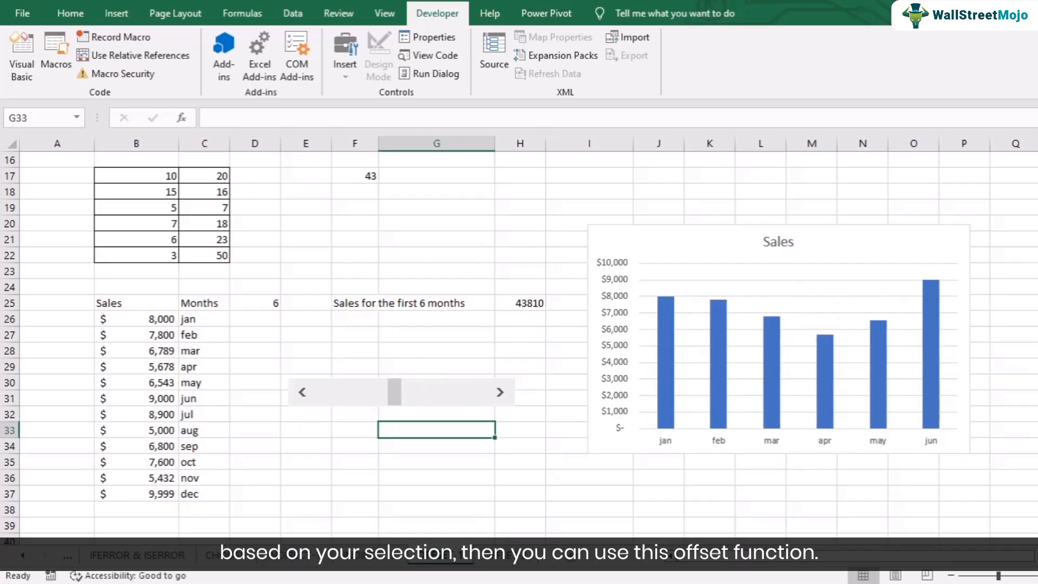